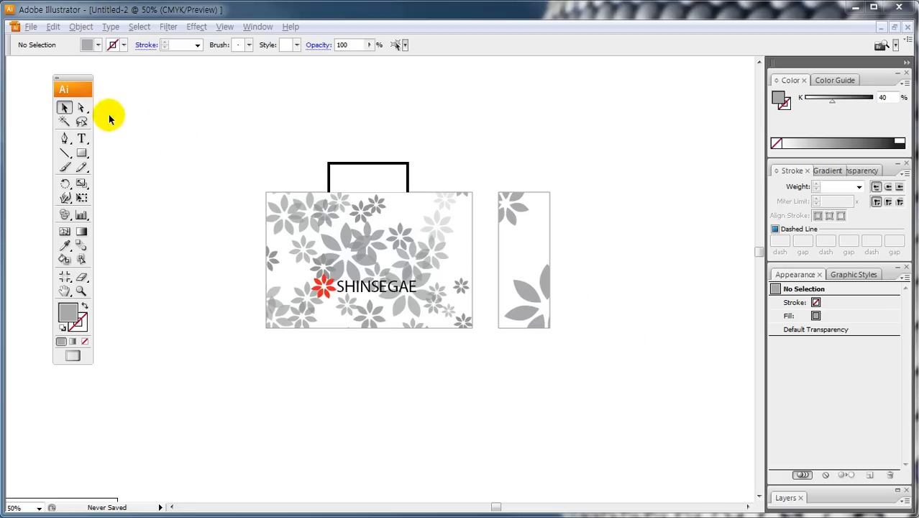
- Create a new portrait A4 document in CMYK color mode, 21 by 29.7 cm
{"action": "left_click", "coordinate": [30, 27]}
{"action": "left_click", "coordinate": [41, 42]}
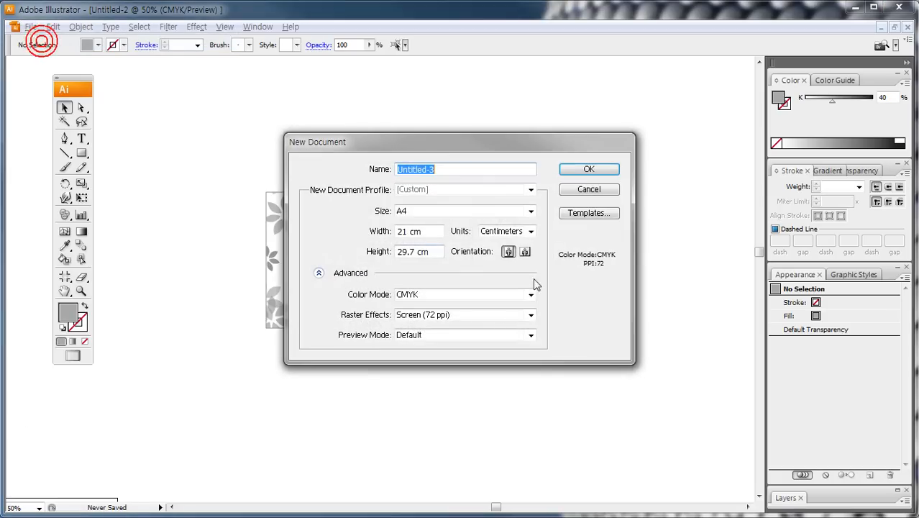
{"action": "left_click", "coordinate": [580, 171]}
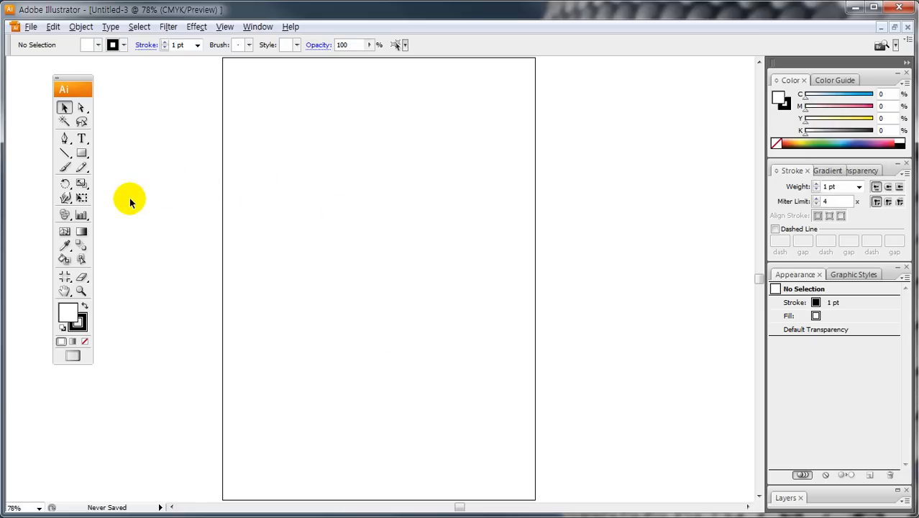
- Draw a tall, narrow ellipse about 2.1 cm wide and 5.3 cm high in the upper part of the page
{"action": "left_click_drag", "start_coordinate": [81, 154], "coordinate": [119, 183]}
{"action": "left_click_drag", "start_coordinate": [309, 130], "coordinate": [341, 208]}
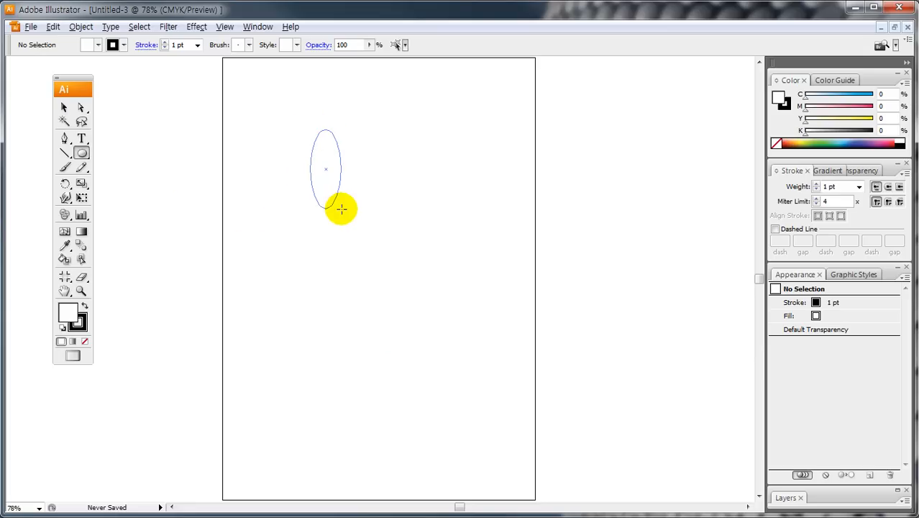
{"action": "left_click_drag", "start_coordinate": [341, 209], "coordinate": [341, 209]}
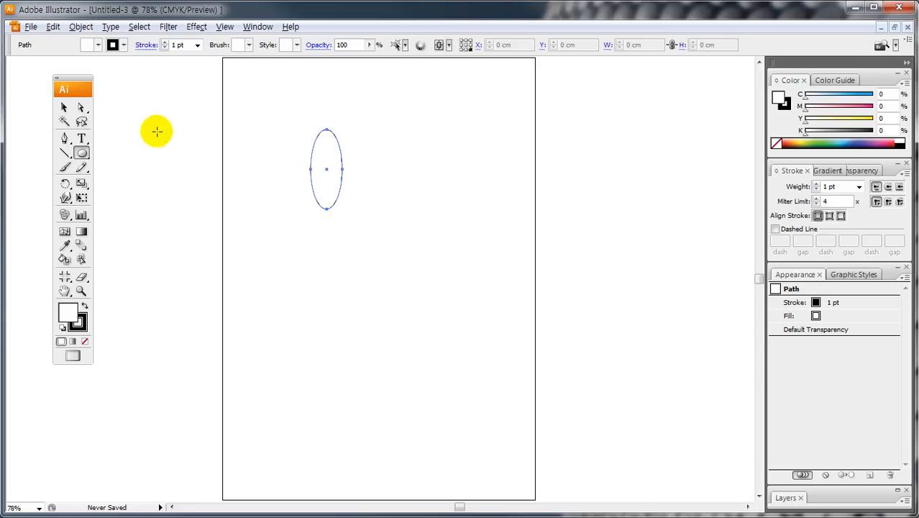
- Convert the ellipse's top and bottom anchor points to sharp corners to form a pointed petal
{"action": "left_click", "coordinate": [65, 139]}
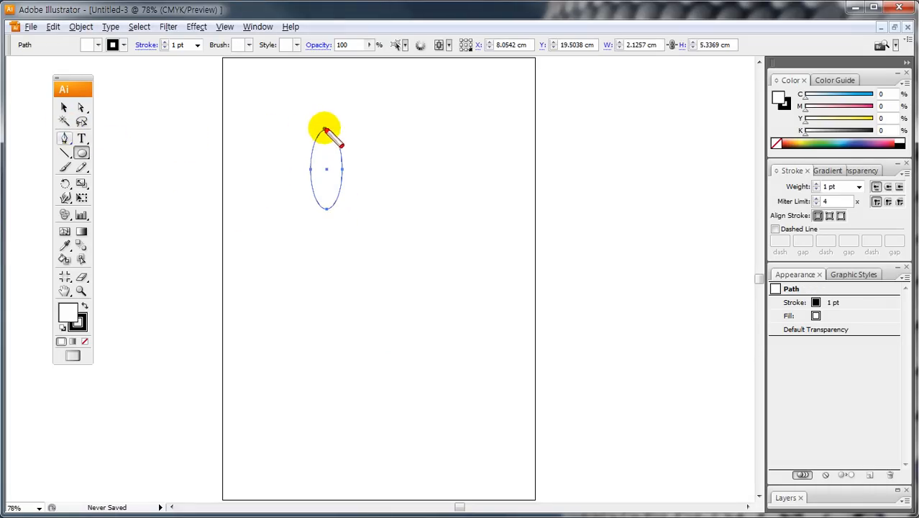
{"action": "left_click", "coordinate": [65, 139]}
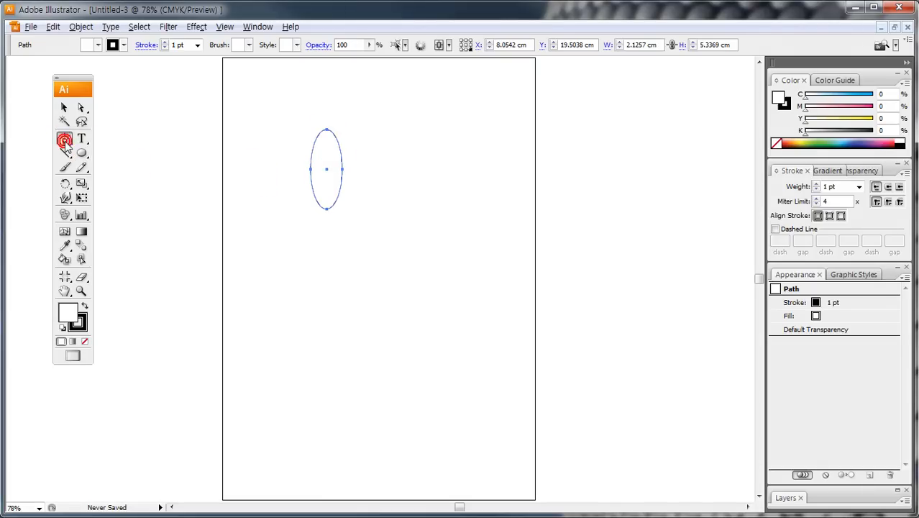
{"action": "left_click", "coordinate": [130, 186]}
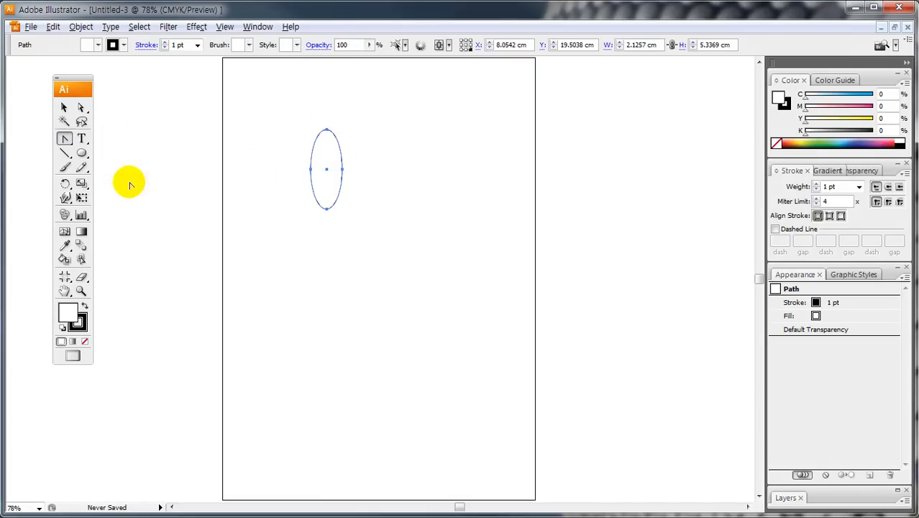
{"action": "left_click", "coordinate": [326, 130]}
{"action": "left_click", "coordinate": [327, 208]}
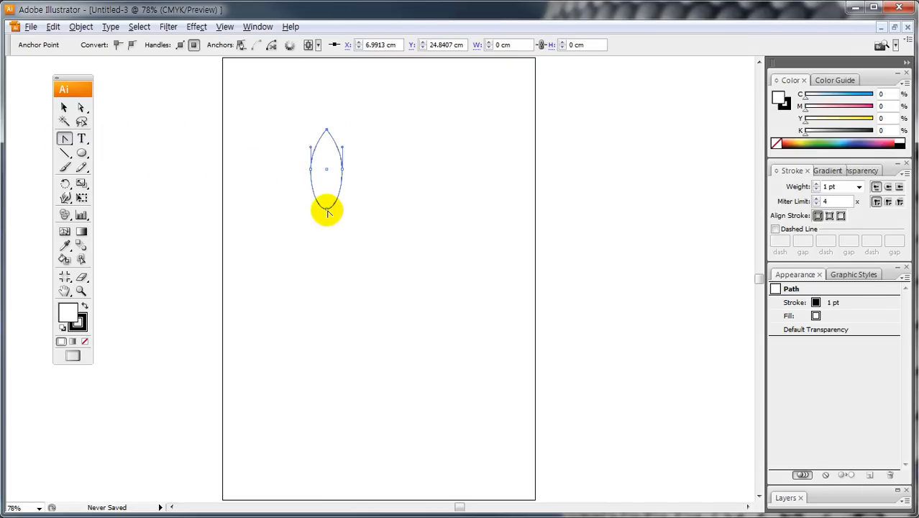
{"action": "left_click", "coordinate": [325, 210]}
{"action": "left_click_drag", "start_coordinate": [327, 131], "coordinate": [303, 185]}
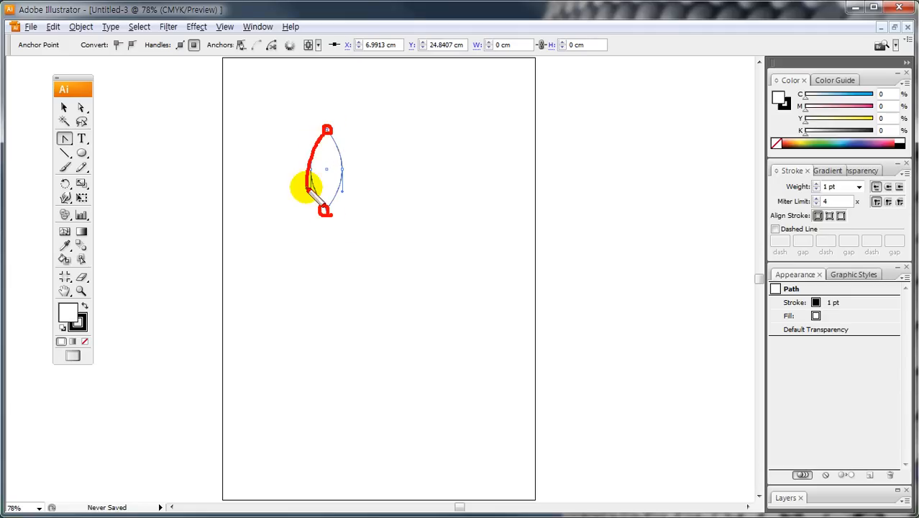
{"action": "left_click", "coordinate": [65, 108]}
{"action": "left_click", "coordinate": [187, 113]}
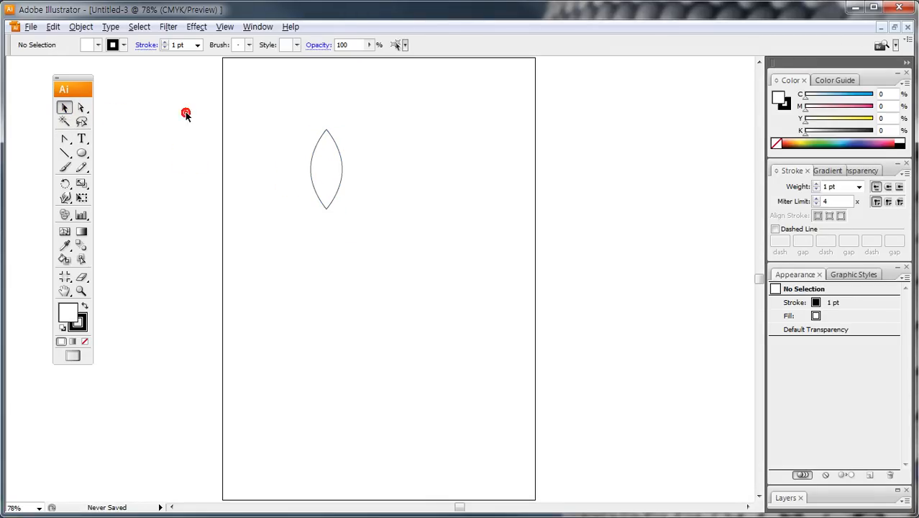
- Make a copy of the petal rotated 51° around a point just below its lower tip
{"action": "left_click", "coordinate": [66, 108]}
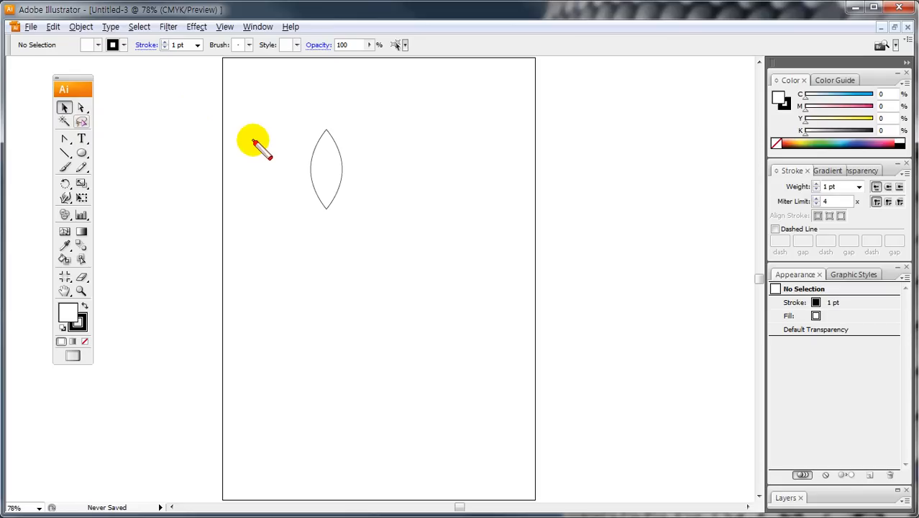
{"action": "mouse_move", "coordinate": [329, 119]}
{"action": "left_mouse_down"}
{"action": "mouse_move", "coordinate": [319, 231]}
{"action": "mouse_move", "coordinate": [342, 117]}
{"action": "mouse_move", "coordinate": [328, 120]}
{"action": "mouse_move", "coordinate": [318, 215]}
{"action": "mouse_move", "coordinate": [333, 113]}
{"action": "left_mouse_up"}
{"action": "key", "text": "Escape"}
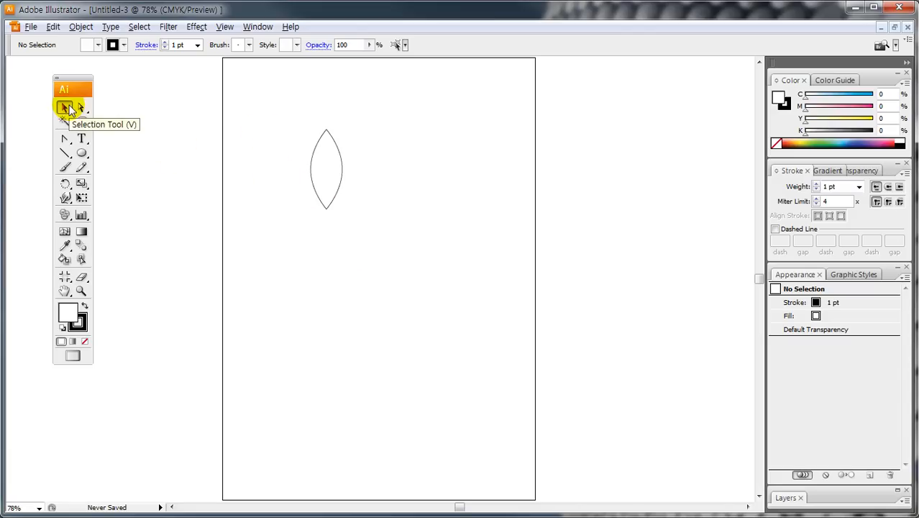
{"action": "left_click", "coordinate": [325, 161]}
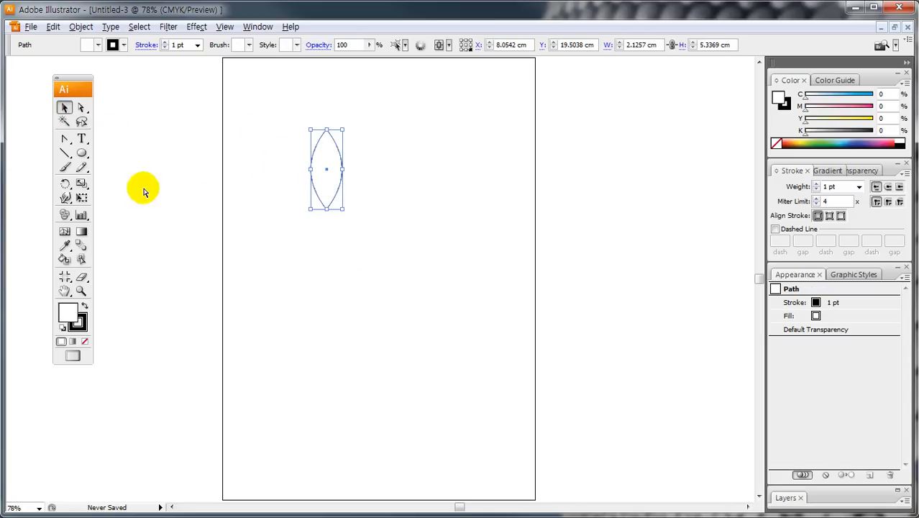
{"action": "left_click_drag", "start_coordinate": [70, 191], "coordinate": [71, 190]}
{"action": "left_click", "coordinate": [64, 185]}
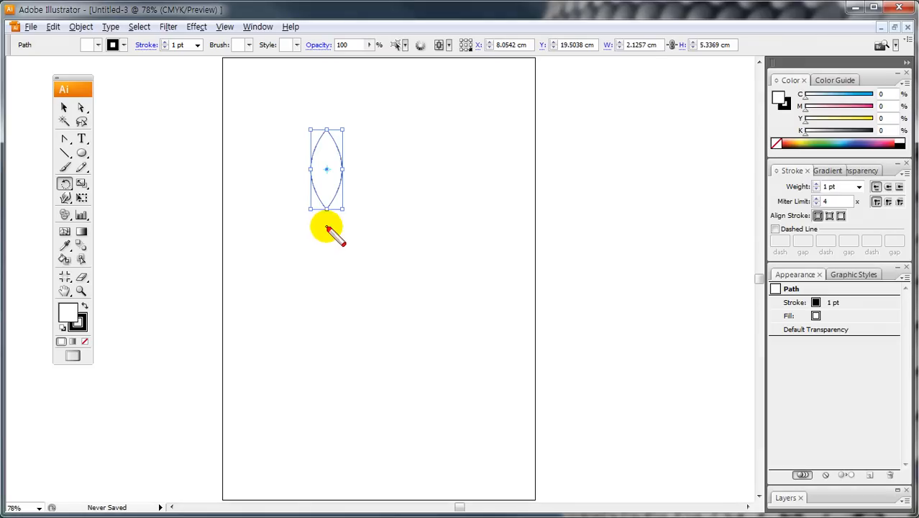
{"action": "left_click_drag", "start_coordinate": [327, 165], "coordinate": [329, 173]}
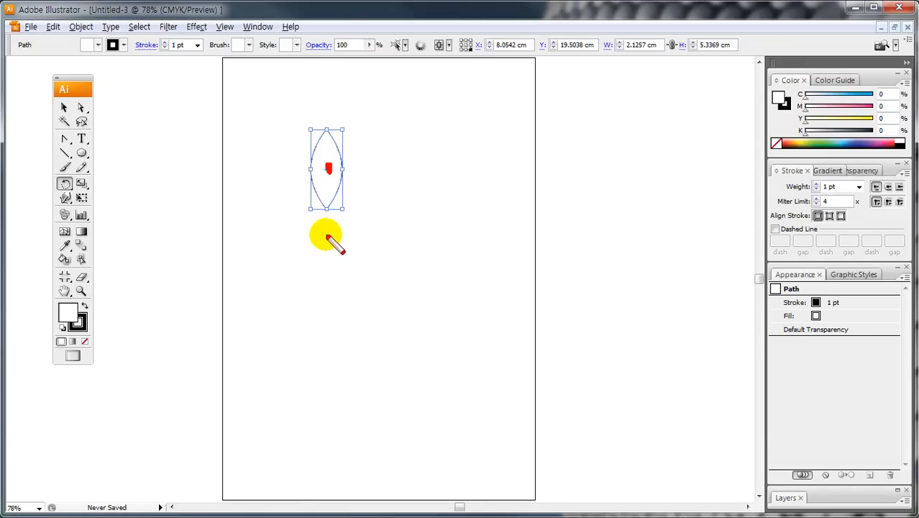
{"action": "key", "text": "Escape"}
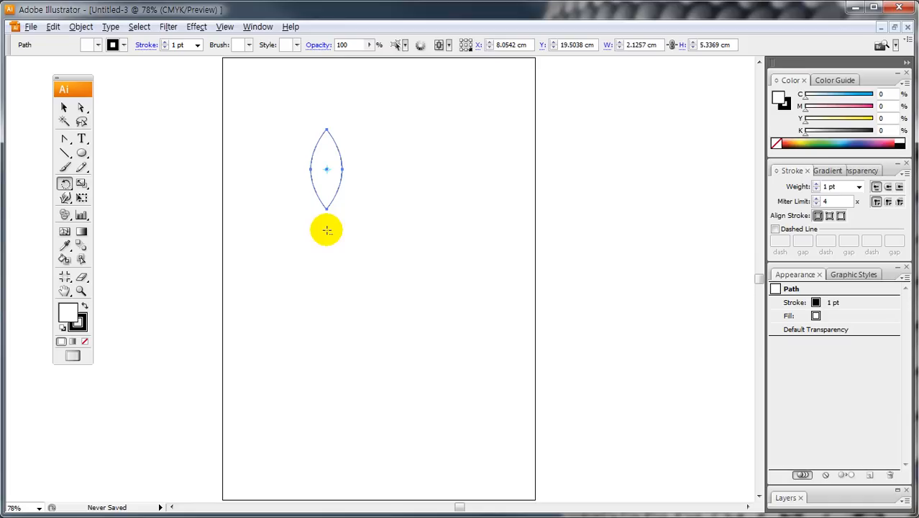
{"action": "left_click", "coordinate": [327, 230], "text": "alt"}
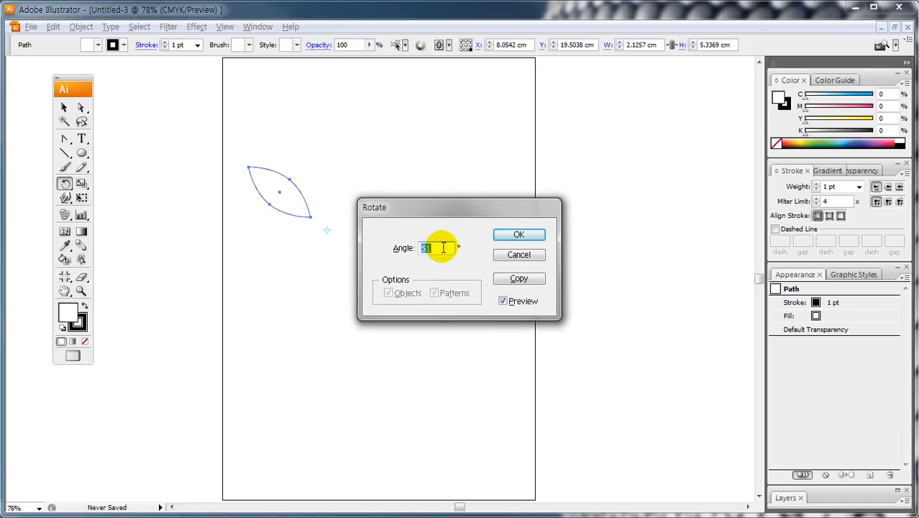
{"action": "left_click", "coordinate": [518, 280]}
- Repeat the rotated copy five more times to complete a seven-petal flower, then deselect it
{"action": "key", "text": "ctrl+d"}
{"action": "key", "text": "ctrl+d"}
{"action": "key", "text": "ctrl+d"}
{"action": "key", "text": "ctrl+d"}
{"action": "key", "text": "ctrl+d"}
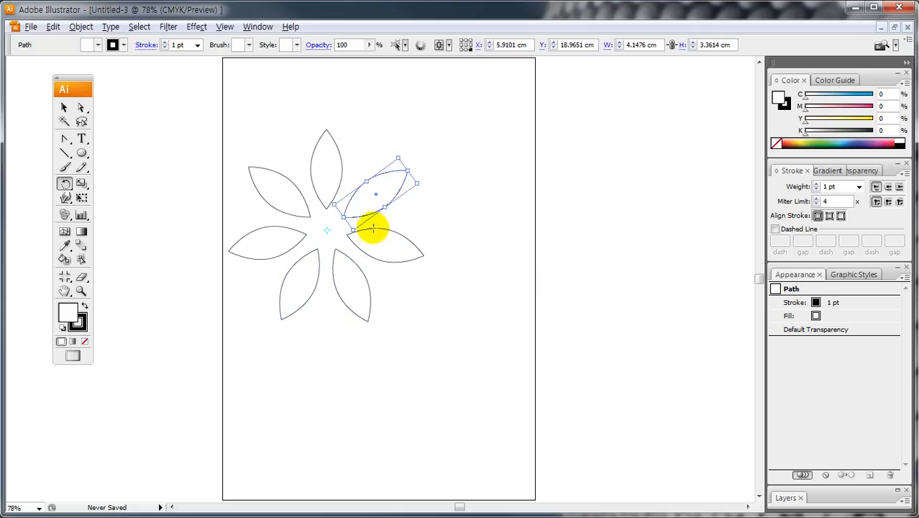
{"action": "left_click", "coordinate": [63, 107]}
{"action": "left_click", "coordinate": [140, 96]}
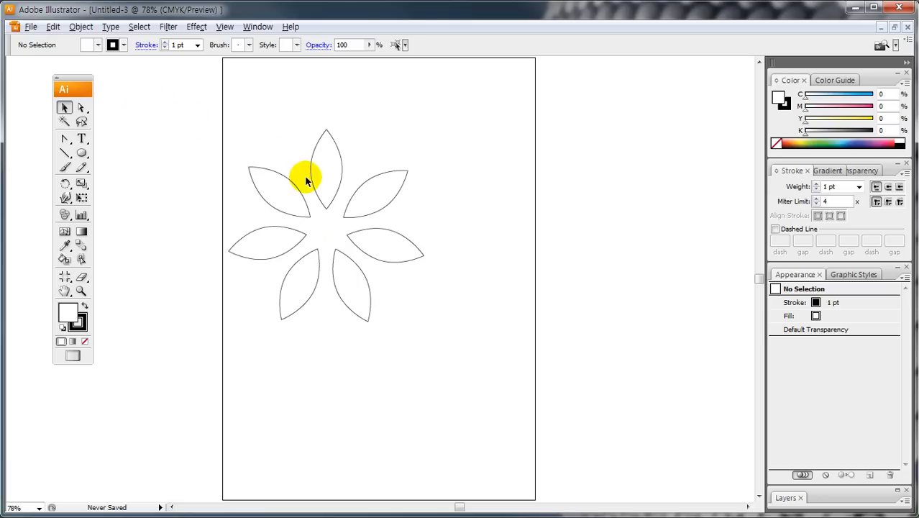
- Delete the six rotated petal copies, keeping only the original upright petal
{"action": "left_click_drag", "start_coordinate": [433, 157], "coordinate": [359, 339]}
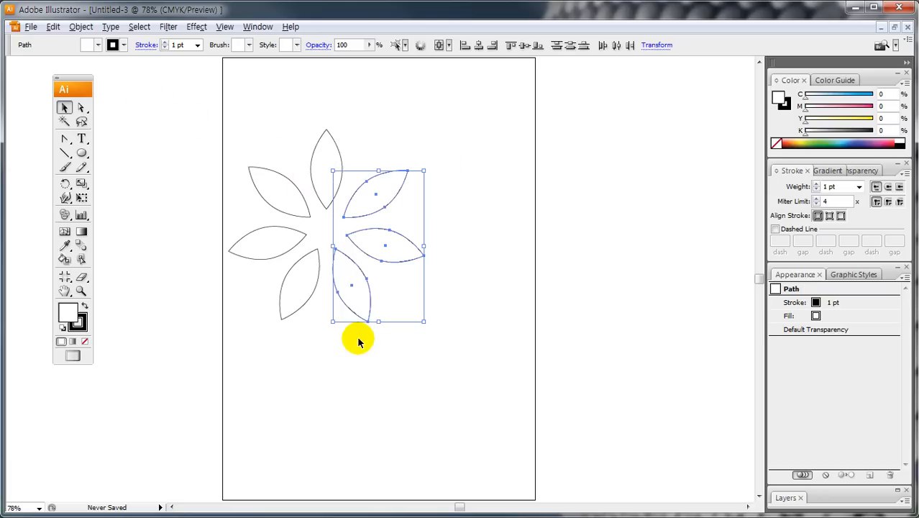
{"action": "left_click_drag", "start_coordinate": [231, 147], "coordinate": [298, 344]}
{"action": "key", "text": "Delete"}
{"action": "left_click_drag", "start_coordinate": [339, 376], "coordinate": [435, 204]}
{"action": "key", "text": "Delete"}
- Copy the remaining petal at a 51° rotation around a point slightly closer to its lower tip
{"action": "left_click", "coordinate": [329, 162]}
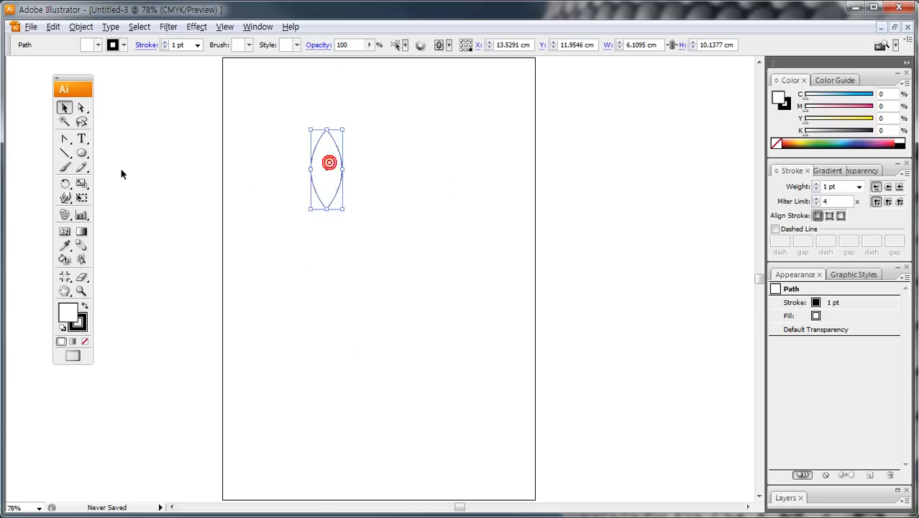
{"action": "left_click", "coordinate": [65, 183]}
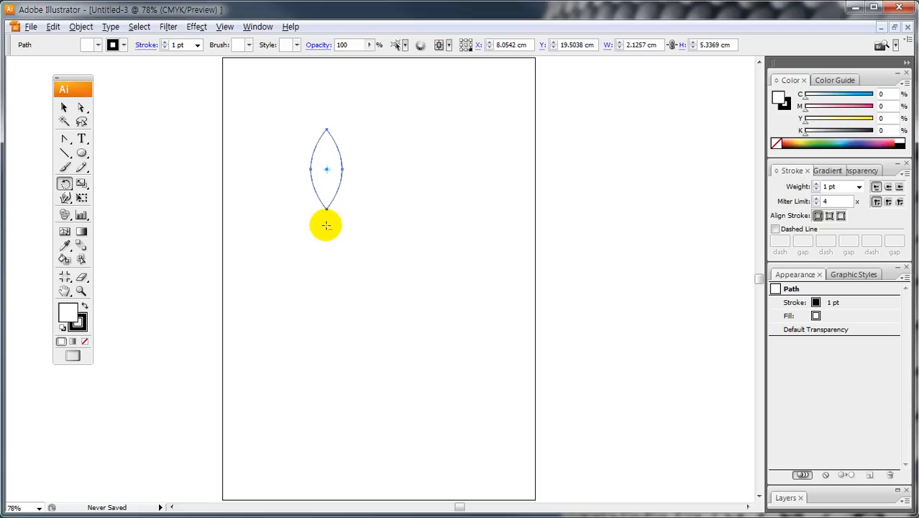
{"action": "left_click", "coordinate": [326, 226], "text": "alt"}
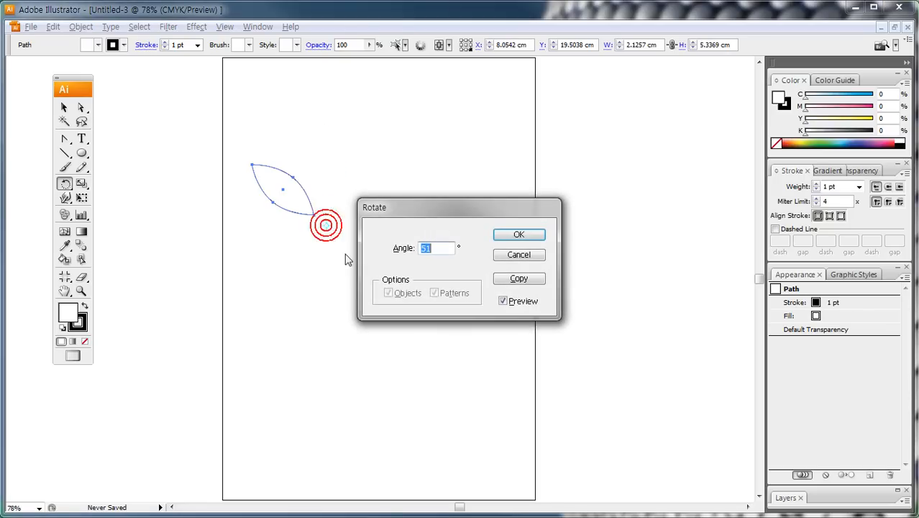
{"action": "left_click", "coordinate": [504, 280]}
- Repeat the 51° rotated copy five times to close the tighter seven-petal flower, and deselect it
{"action": "key", "text": "ctrl+d"}
{"action": "key", "text": "ctrl+d"}
{"action": "key", "text": "ctrl+d"}
{"action": "key", "text": "ctrl+d"}
{"action": "key", "text": "ctrl+d"}
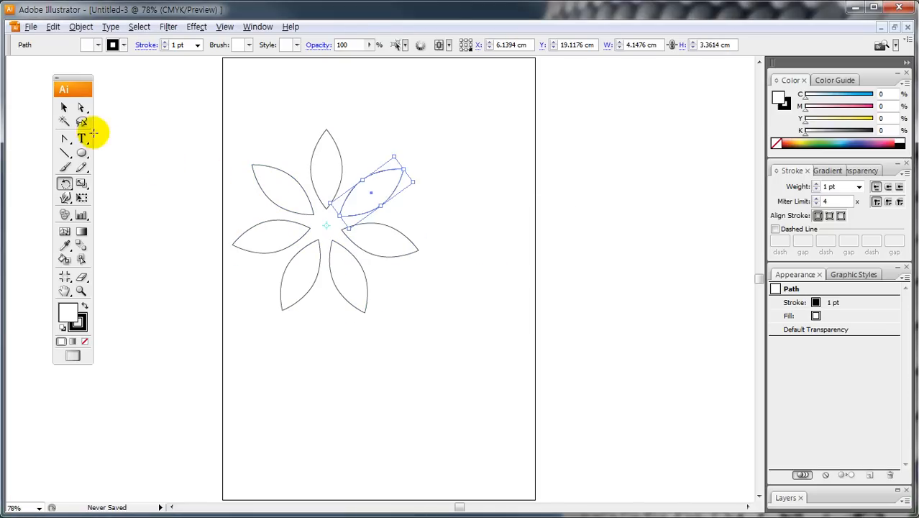
{"action": "left_click", "coordinate": [64, 107]}
{"action": "left_click", "coordinate": [161, 107]}
- Fill all seven petals with red (M 100, Y 100) from the swatches and remove their stroke
{"action": "left_click_drag", "start_coordinate": [222, 130], "coordinate": [492, 378]}
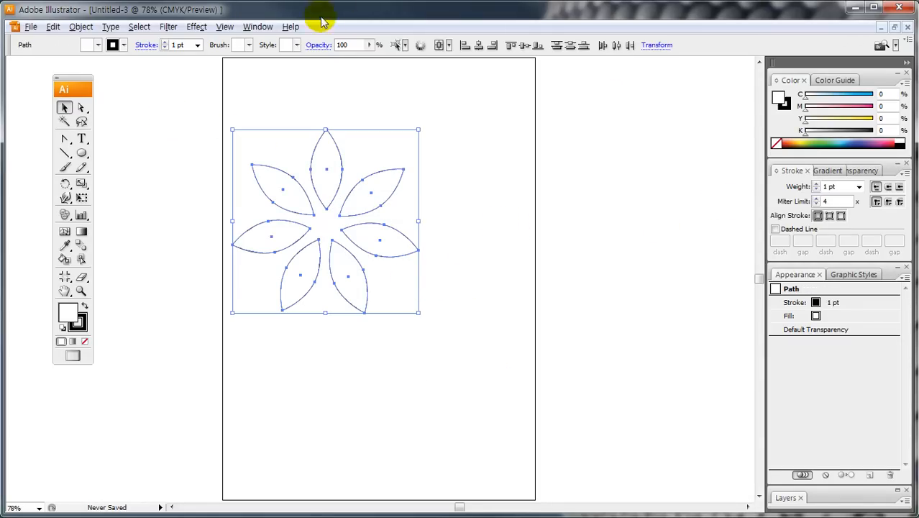
{"action": "left_click", "coordinate": [258, 27]}
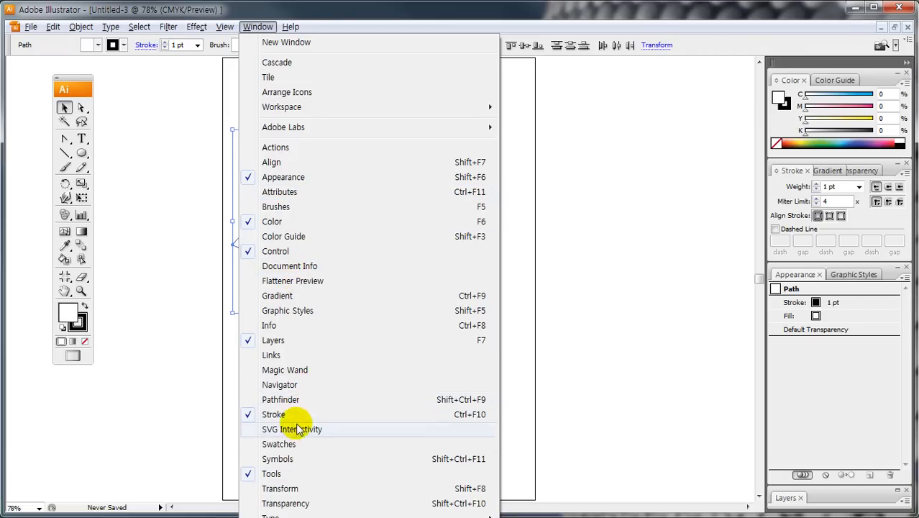
{"action": "left_click", "coordinate": [279, 444]}
{"action": "left_click", "coordinate": [600, 123]}
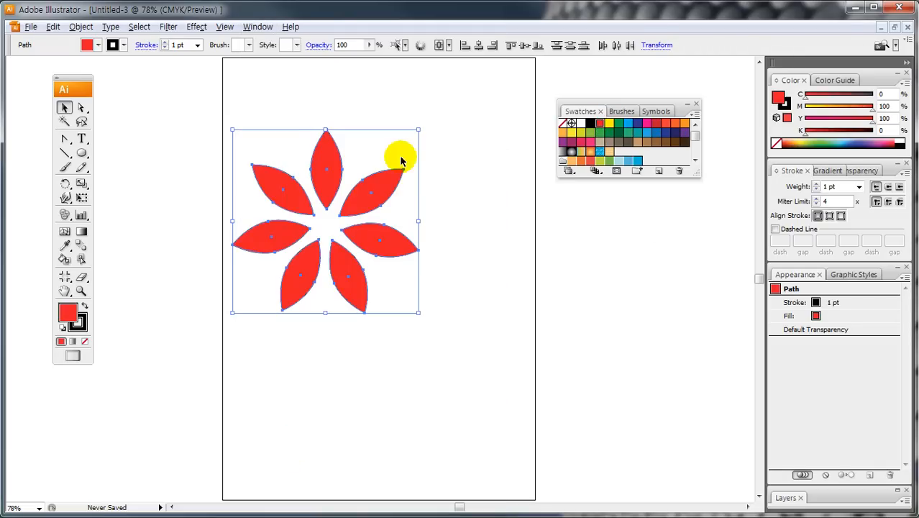
{"action": "left_click", "coordinate": [85, 341]}
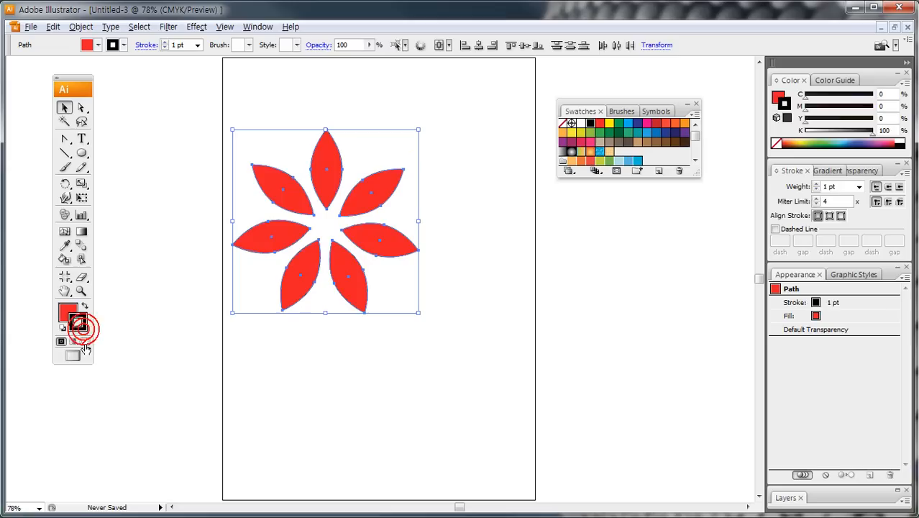
{"action": "left_click", "coordinate": [135, 105]}
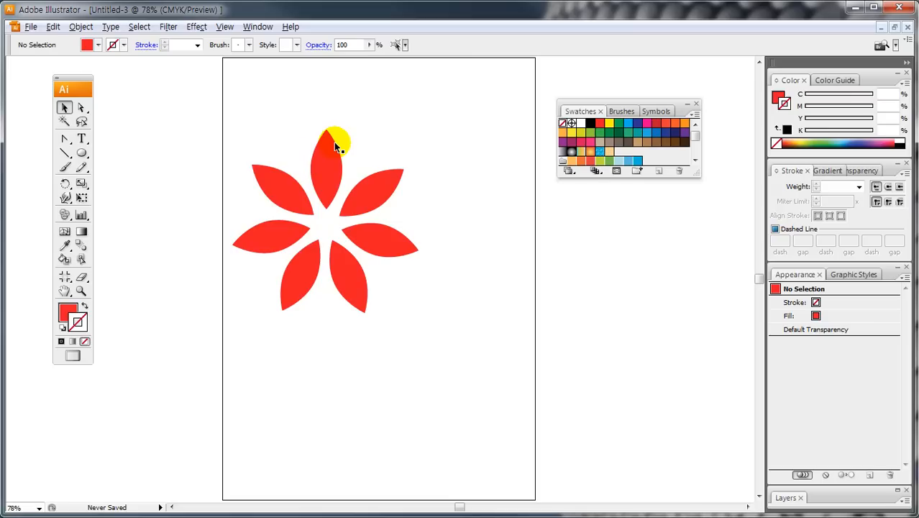
- Widen the top petal and the upper-left petal by moving their side anchor points outward with the Direct Selection tool
{"action": "left_click", "coordinate": [82, 109]}
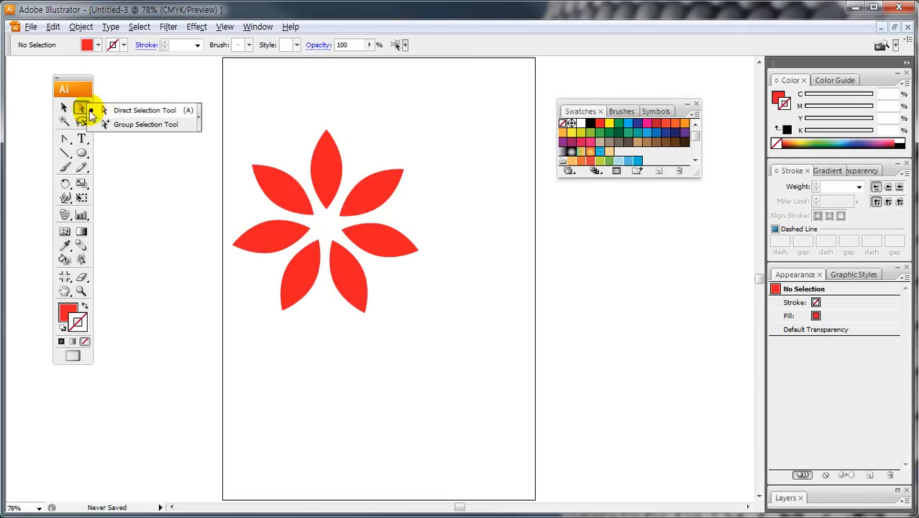
{"action": "left_click", "coordinate": [117, 111]}
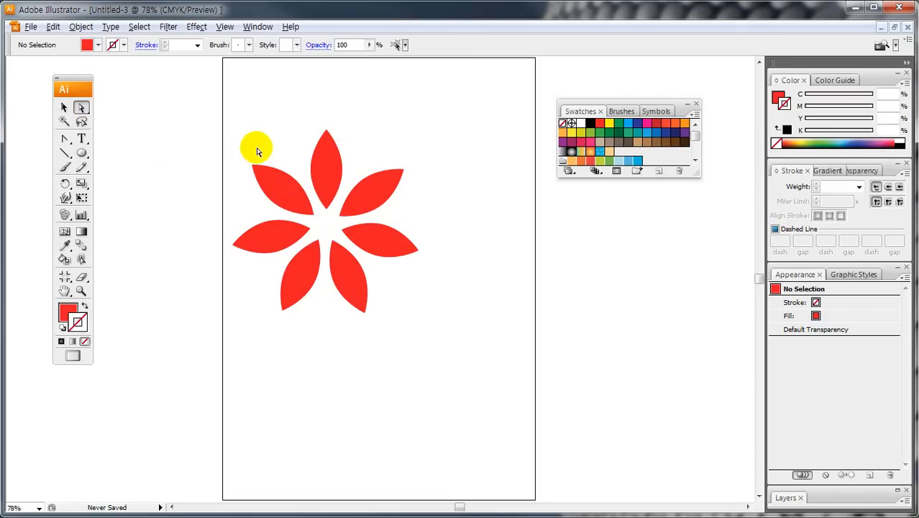
{"action": "left_click", "coordinate": [345, 174]}
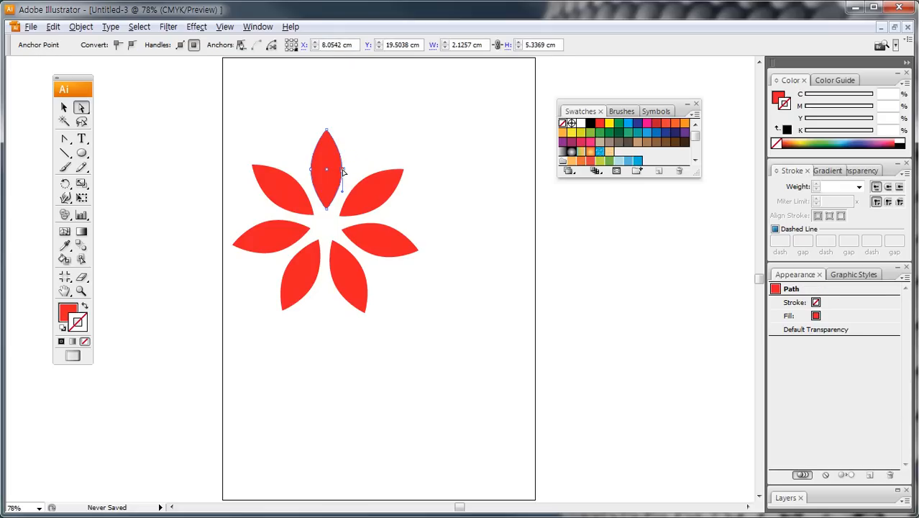
{"action": "left_click", "coordinate": [313, 155]}
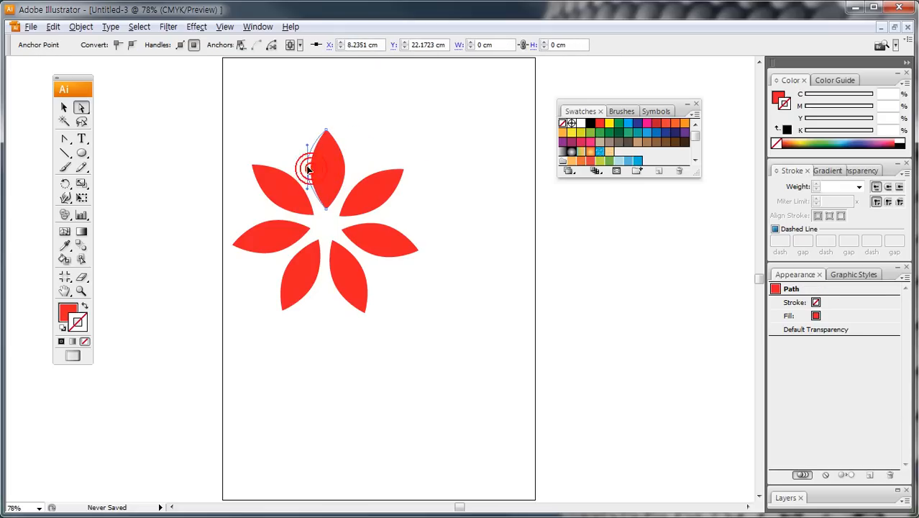
{"action": "left_click_drag", "start_coordinate": [307, 166], "coordinate": [307, 167]}
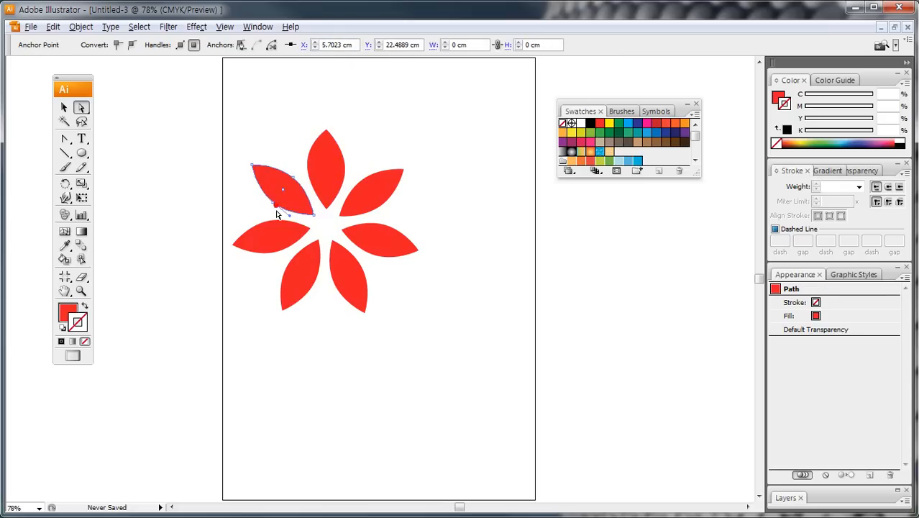
{"action": "left_click", "coordinate": [293, 181]}
{"action": "left_click", "coordinate": [291, 177]}
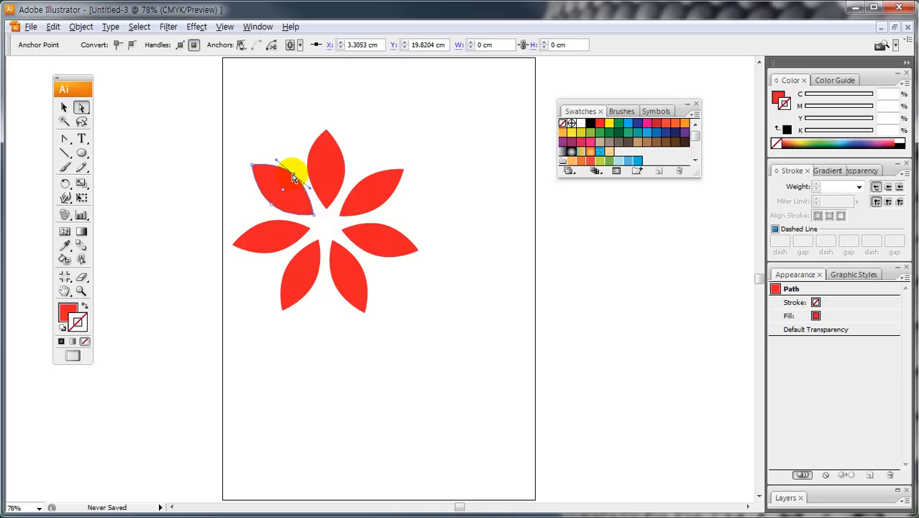
- Widen the left petal by moving its lower and upper side anchor points outward
{"action": "left_click", "coordinate": [281, 251]}
{"action": "left_click", "coordinate": [276, 257]}
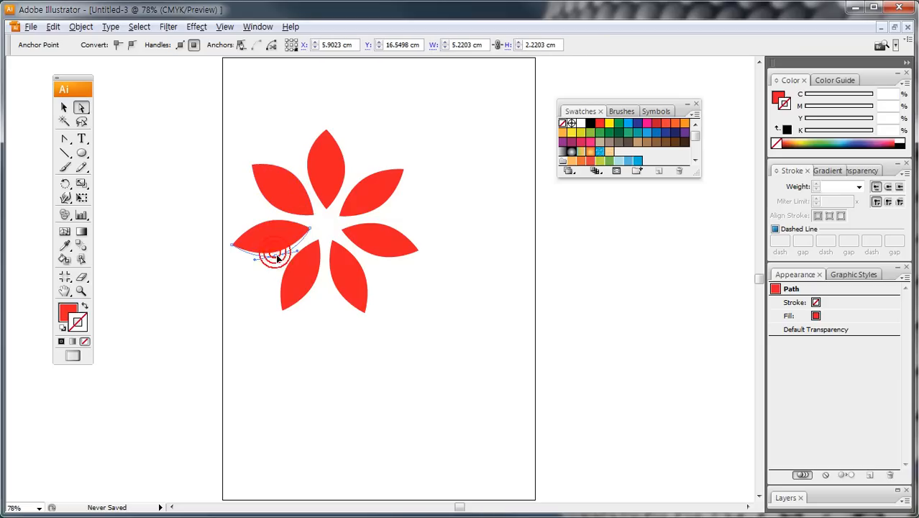
{"action": "left_click", "coordinate": [266, 224]}
{"action": "left_click", "coordinate": [308, 304]}
{"action": "left_click", "coordinate": [265, 225]}
{"action": "left_click_drag", "start_coordinate": [268, 223], "coordinate": [267, 217]}
- Undo a stray change to the lower-left petal and widen it by pulling its side anchor points outward
{"action": "left_click", "coordinate": [313, 292]}
{"action": "left_click", "coordinate": [317, 285]}
{"action": "left_click_drag", "start_coordinate": [315, 283], "coordinate": [315, 283]}
{"action": "key", "text": "ctrl+z"}
{"action": "left_click", "coordinate": [313, 295]}
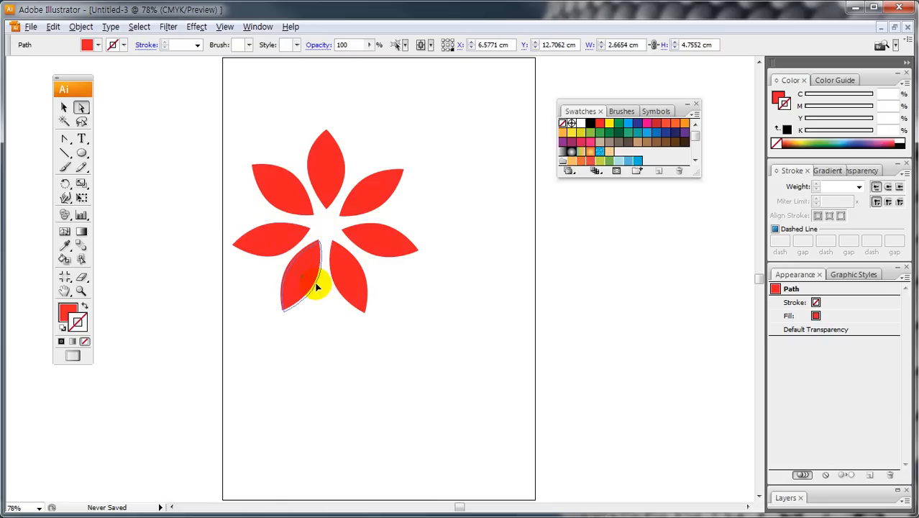
{"action": "left_click", "coordinate": [319, 309], "text": "ctrl"}
{"action": "left_click", "coordinate": [314, 283]}
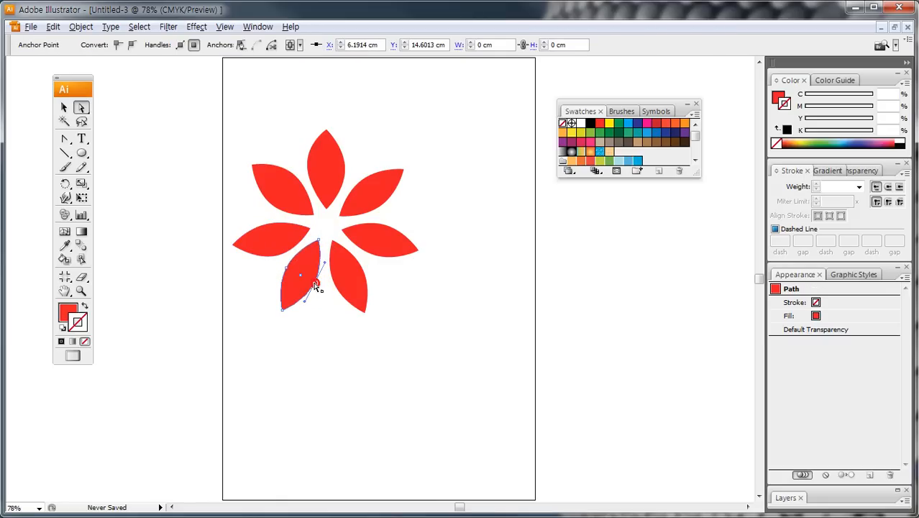
{"action": "left_click_drag", "start_coordinate": [316, 288], "coordinate": [290, 263]}
- Raise the left petal's upper side anchor point slightly to make its upper edge fuller
{"action": "left_click", "coordinate": [278, 235]}
{"action": "left_click", "coordinate": [269, 224]}
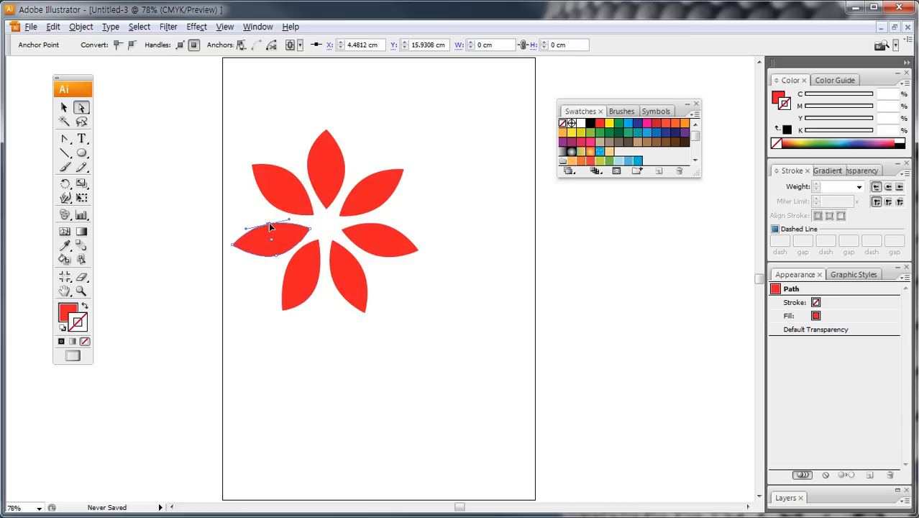
{"action": "left_click_drag", "start_coordinate": [268, 224], "coordinate": [267, 221]}
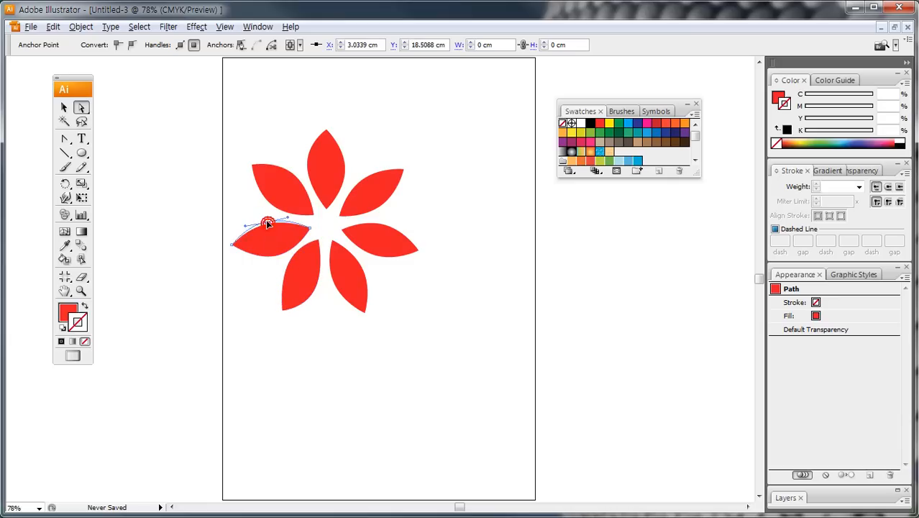
- Widen the lower-right petal by moving the anchor points on both of its sides outward
{"action": "left_click", "coordinate": [346, 312]}
{"action": "left_click", "coordinate": [334, 283]}
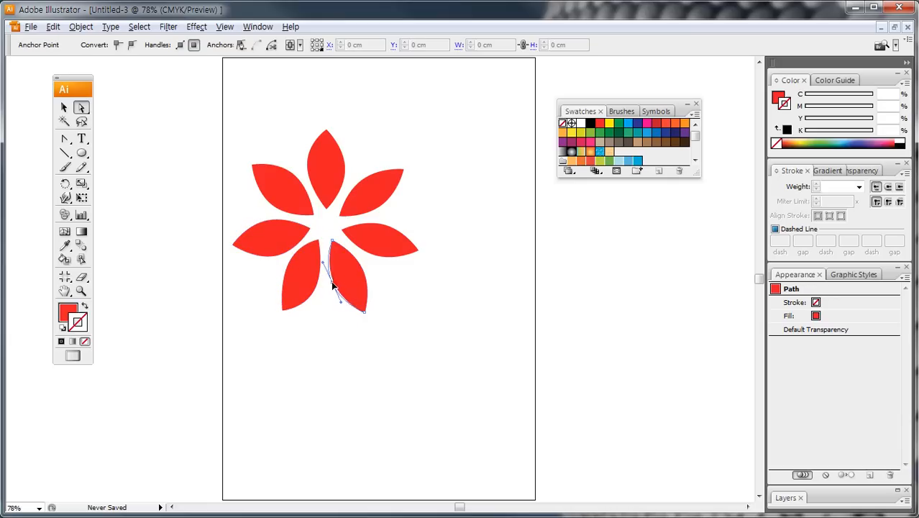
{"action": "left_click", "coordinate": [363, 271]}
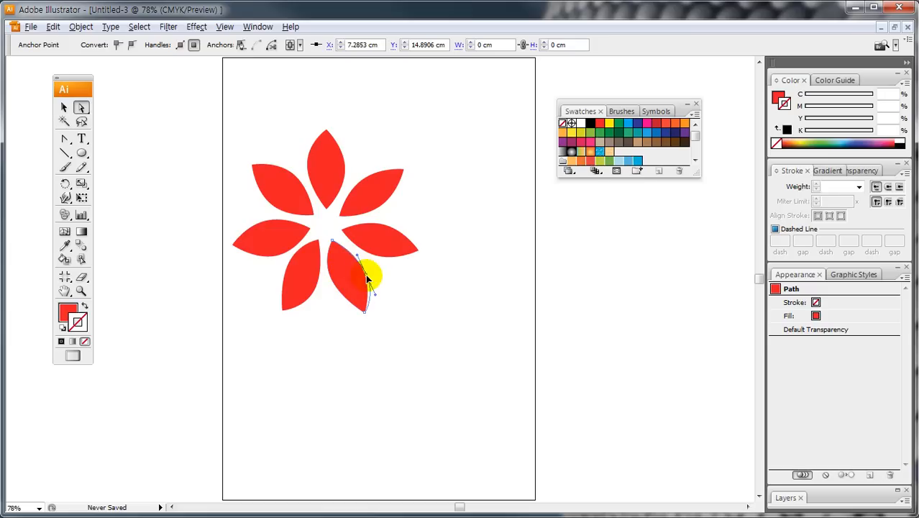
- Widen the right and upper-right petals by moving their side anchor points outward, and deselect the artwork
{"action": "left_click", "coordinate": [373, 257]}
{"action": "left_click", "coordinate": [369, 252]}
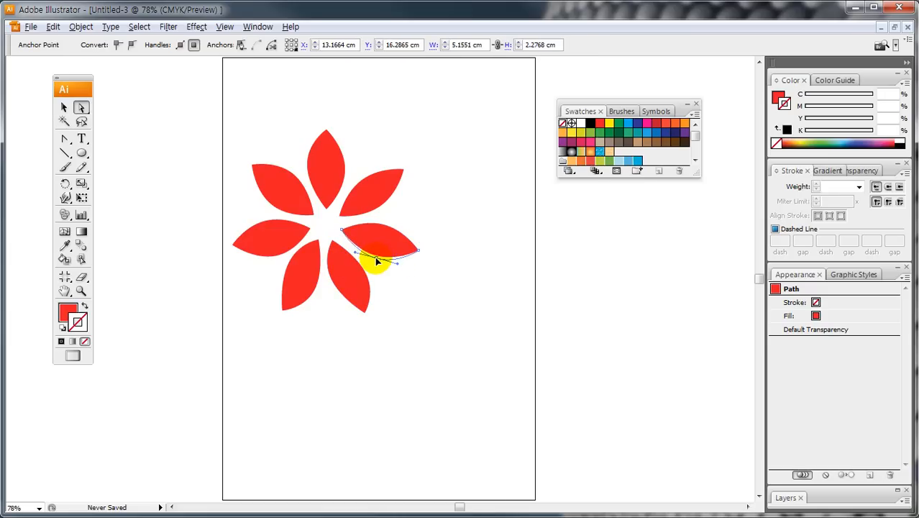
{"action": "left_click_drag", "start_coordinate": [376, 258], "coordinate": [376, 259]}
{"action": "mouse_move", "coordinate": [383, 225]}
{"action": "left_mouse_down"}
{"action": "mouse_move", "coordinate": [381, 206]}
{"action": "mouse_move", "coordinate": [383, 214]}
{"action": "left_mouse_up"}
{"action": "left_click", "coordinate": [381, 204]}
{"action": "left_click_drag", "start_coordinate": [362, 181], "coordinate": [359, 183]}
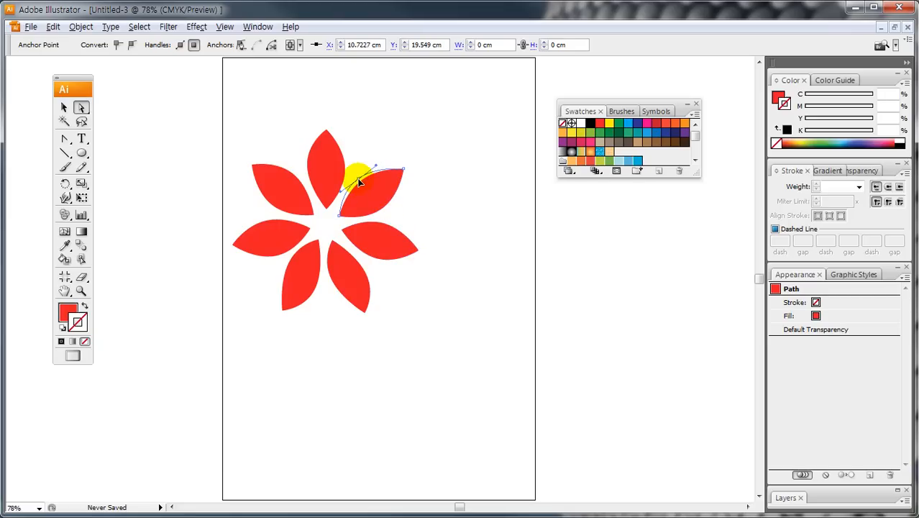
{"action": "left_click", "coordinate": [447, 234]}
{"action": "left_click", "coordinate": [197, 178]}
- Select all seven petals and group them into one flower
{"action": "left_click", "coordinate": [64, 107]}
{"action": "left_click_drag", "start_coordinate": [232, 124], "coordinate": [404, 332]}
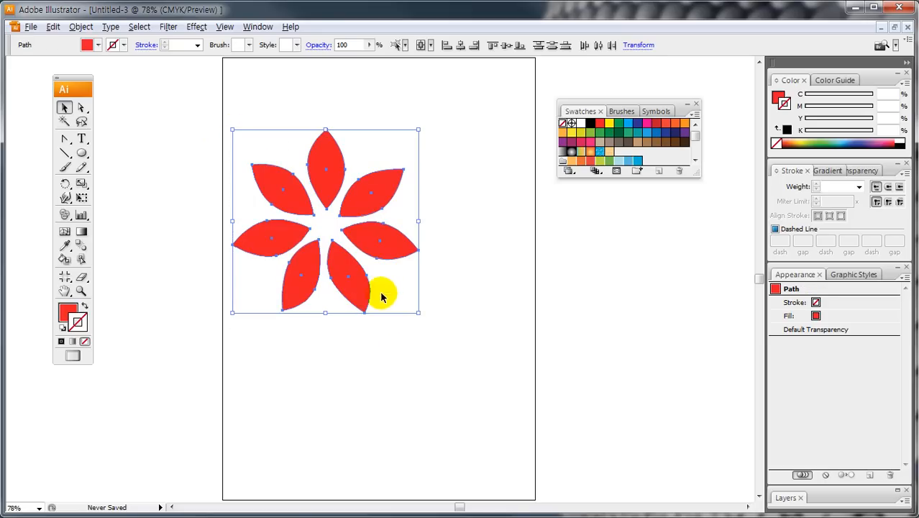
{"action": "right_click", "coordinate": [371, 245]}
{"action": "left_click", "coordinate": [416, 281]}
{"action": "left_click", "coordinate": [455, 267]}
{"action": "left_click_drag", "start_coordinate": [435, 132], "coordinate": [263, 356]}
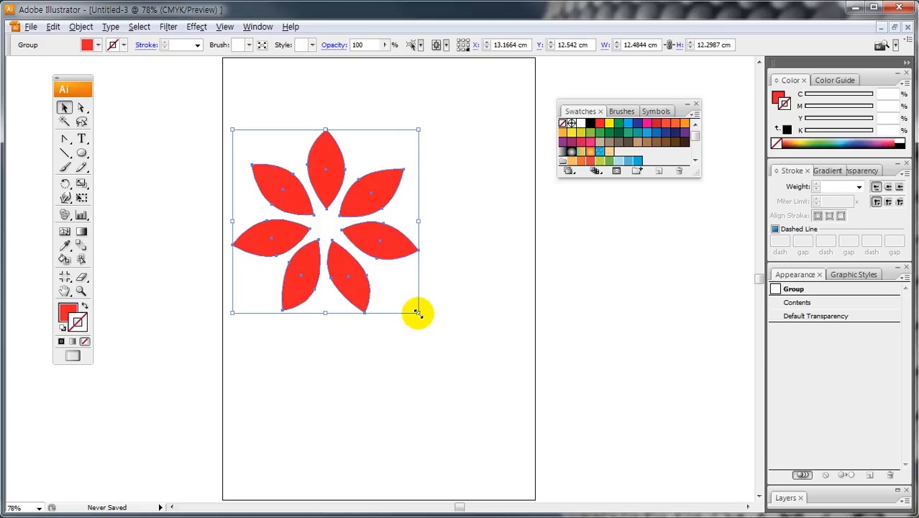
- Scale the flower group down proportionally to about 3.12 × 3.07 cm and move it off the artboard's left side
{"action": "left_click_drag", "start_coordinate": [418, 312], "coordinate": [374, 248]}
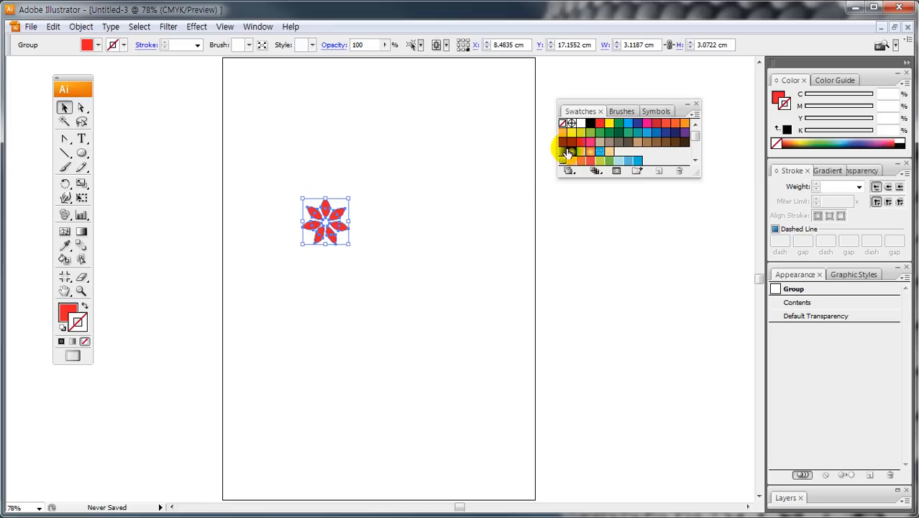
{"action": "left_click_drag", "start_coordinate": [325, 216], "coordinate": [174, 262]}
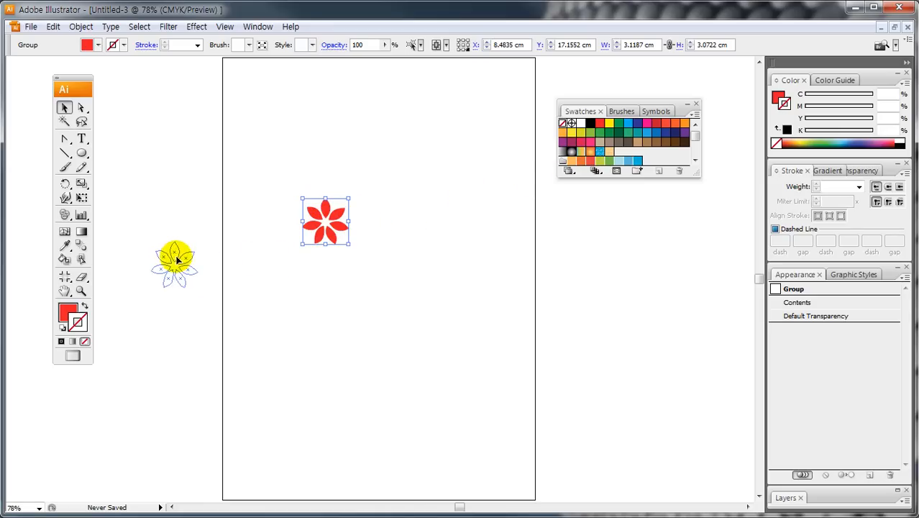
{"action": "left_click", "coordinate": [244, 232]}
{"action": "left_click_drag", "start_coordinate": [146, 327], "coordinate": [146, 326]}
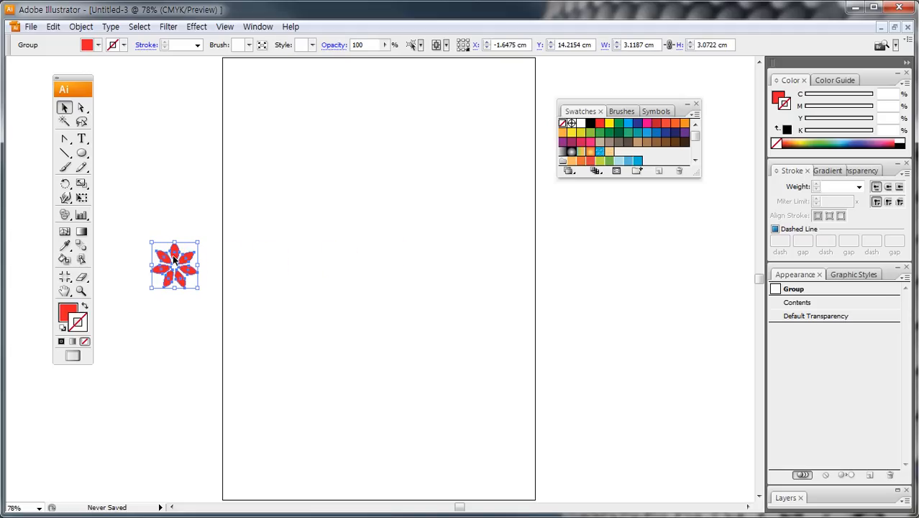
- Copy the small red flower directly below the original and fill the copy with the 30% black gray swatch
{"action": "left_click_drag", "start_coordinate": [174, 260], "coordinate": [171, 320]}
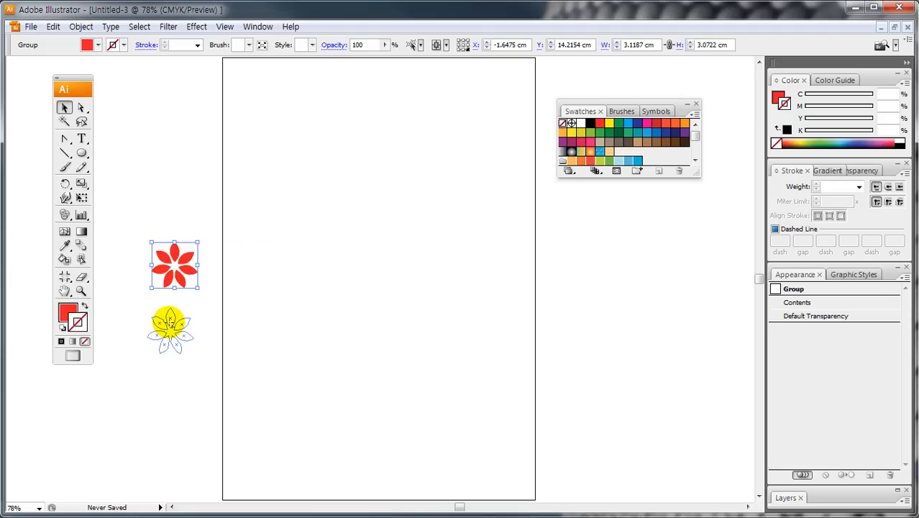
{"action": "left_click_drag", "start_coordinate": [171, 323], "coordinate": [171, 325]}
{"action": "left_click", "coordinate": [64, 314]}
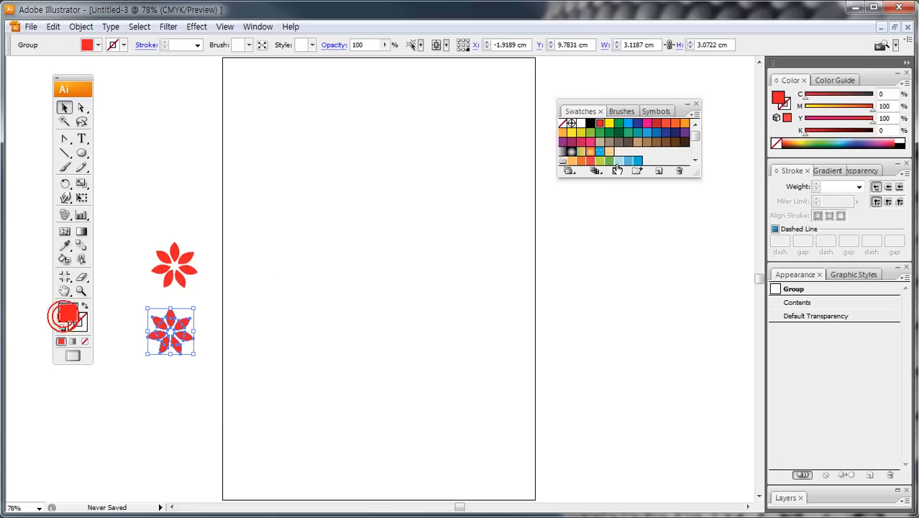
{"action": "left_click_drag", "start_coordinate": [694, 133], "coordinate": [699, 151]}
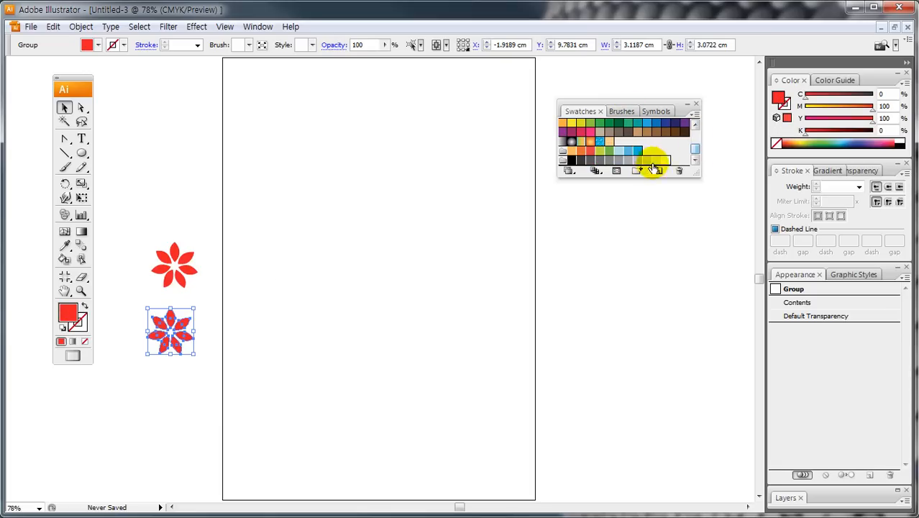
{"action": "left_click", "coordinate": [637, 160]}
{"action": "left_click", "coordinate": [435, 260]}
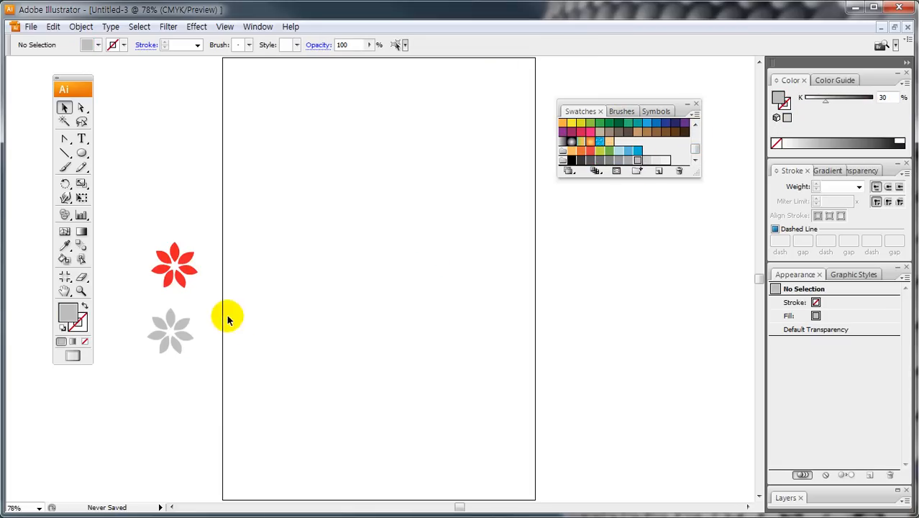
- Darken the gray flower copy by filling it with the 50% black swatch
{"action": "left_click", "coordinate": [191, 351]}
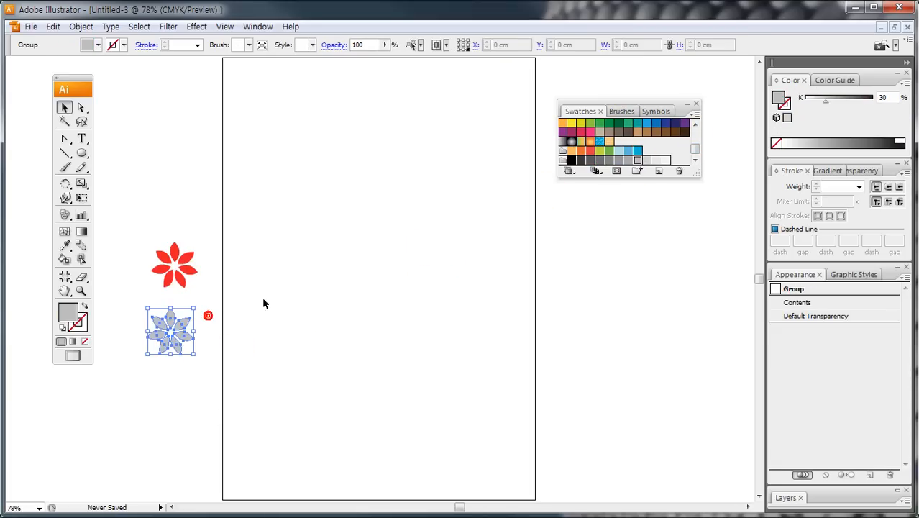
{"action": "left_click", "coordinate": [619, 164]}
{"action": "left_click_drag", "start_coordinate": [205, 307], "coordinate": [144, 381]}
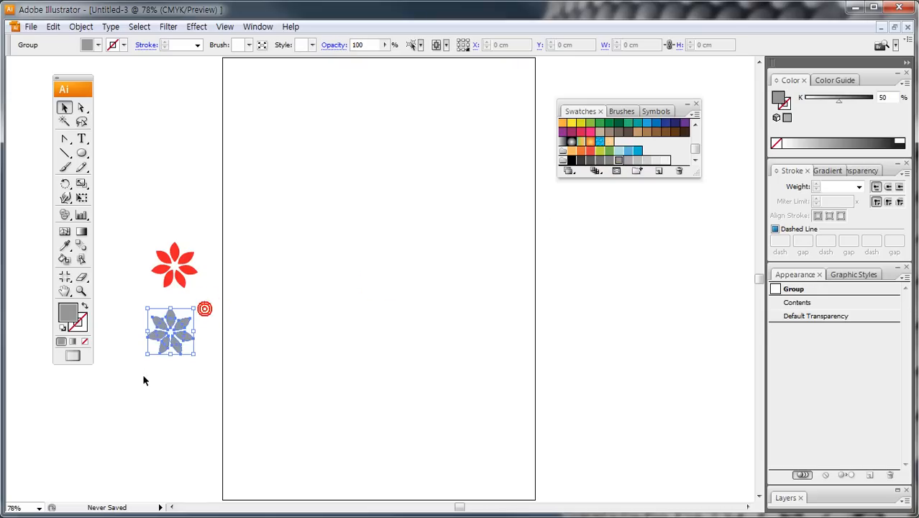
- Save the gray flower as a Movie Clip symbol named 신세계백화점
{"action": "left_click", "coordinate": [655, 111]}
{"action": "left_click_drag", "start_coordinate": [180, 325], "coordinate": [578, 152]}
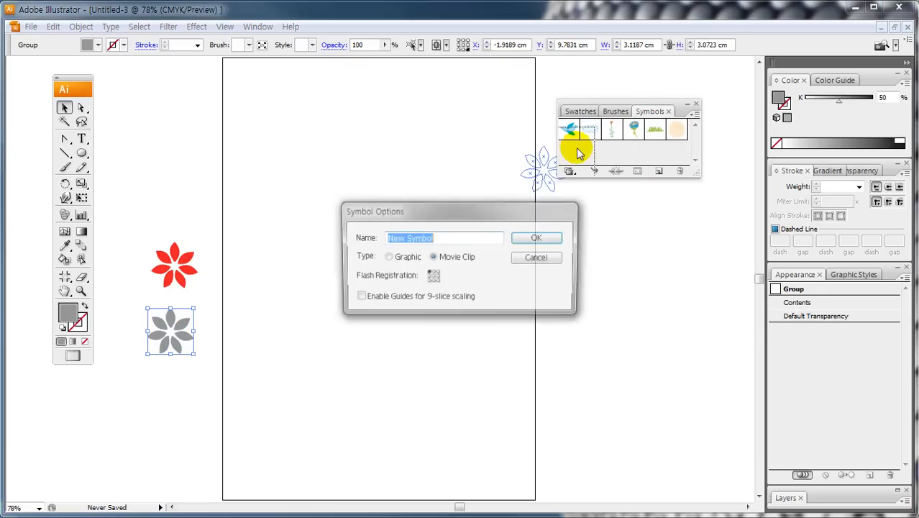
{"action": "left_click_drag", "start_coordinate": [479, 237], "coordinate": [323, 236]}
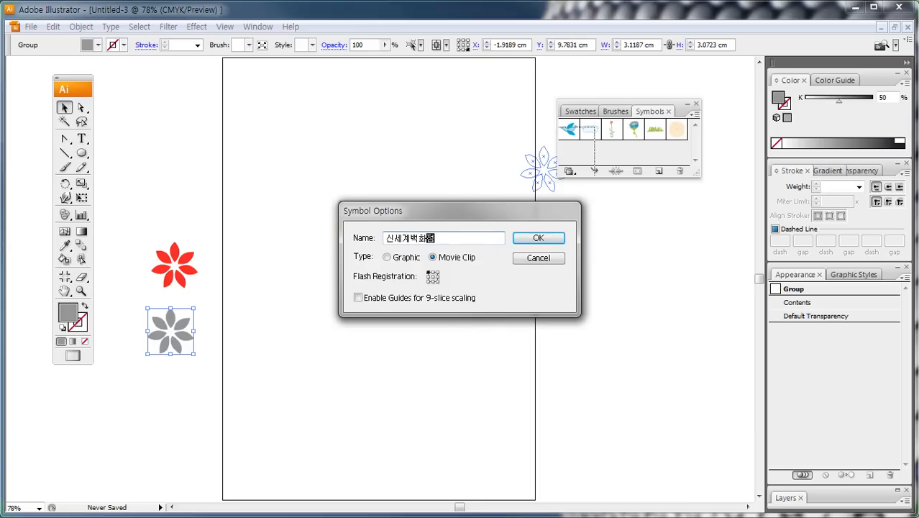
{"action": "left_click", "coordinate": [541, 238]}
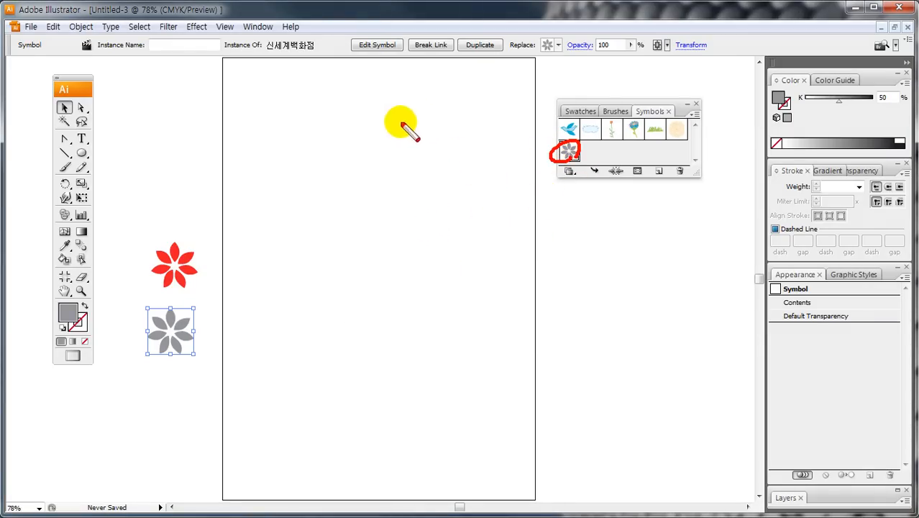
- Detach the symbolism tools as a floating set beside the empty area right of the artboard and activate the Symbol Sprayer
{"action": "left_click_drag", "start_coordinate": [395, 200], "coordinate": [256, 248]}
{"action": "left_click_drag", "start_coordinate": [312, 234], "coordinate": [245, 209]}
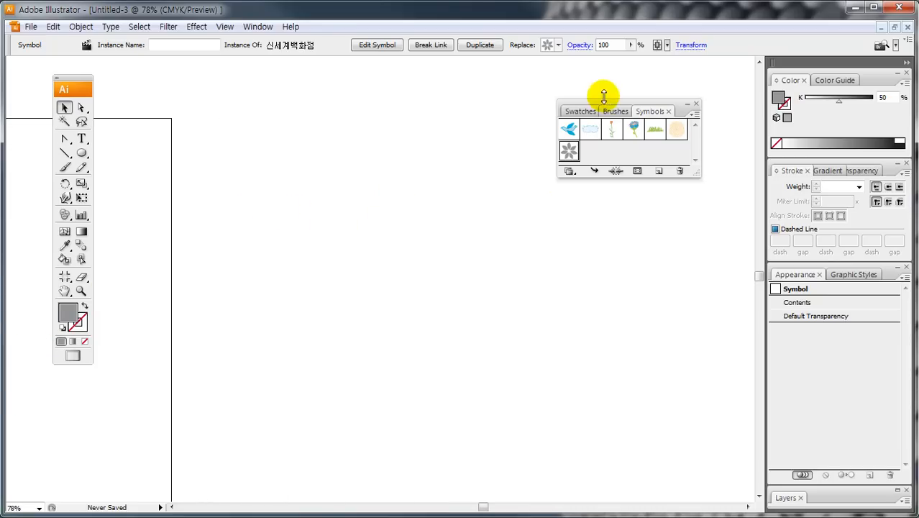
{"action": "left_click_drag", "start_coordinate": [595, 103], "coordinate": [614, 94]}
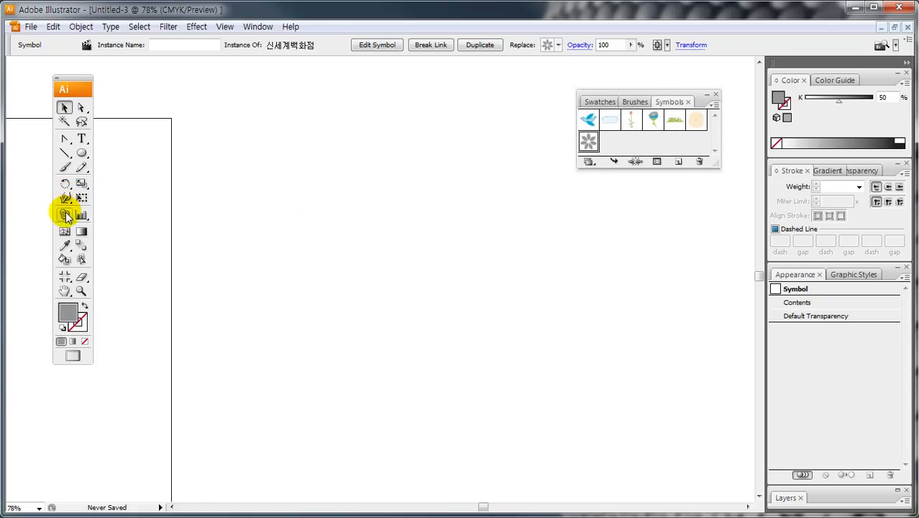
{"action": "mouse_move", "coordinate": [66, 219]}
{"action": "left_mouse_down"}
{"action": "mouse_move", "coordinate": [178, 211]}
{"action": "mouse_move", "coordinate": [205, 251]}
{"action": "left_mouse_up"}
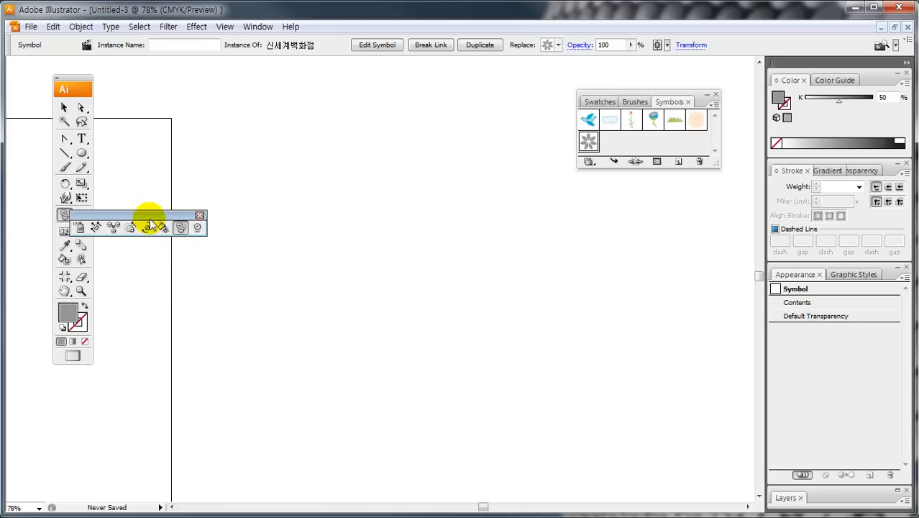
{"action": "left_click_drag", "start_coordinate": [139, 218], "coordinate": [223, 82]}
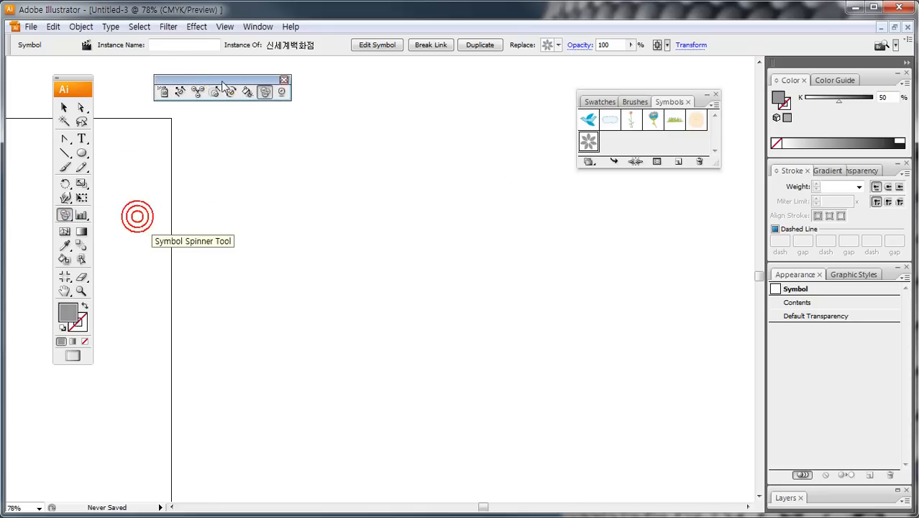
{"action": "left_click", "coordinate": [163, 96]}
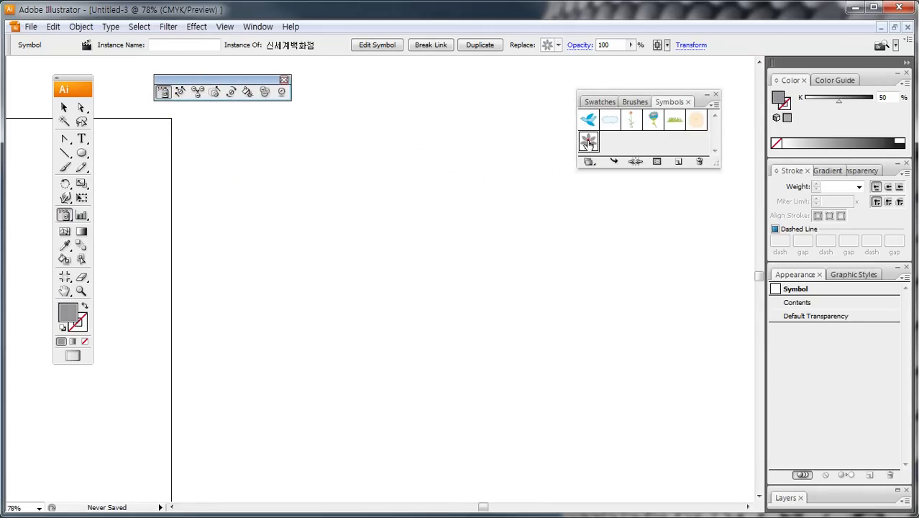
- Spray scattered instances of the gray flower symbol across the blank area right of the artboard
{"action": "mouse_move", "coordinate": [266, 197]}
{"action": "left_mouse_down"}
{"action": "mouse_move", "coordinate": [543, 197]}
{"action": "mouse_move", "coordinate": [546, 374]}
{"action": "left_mouse_up"}
{"action": "mouse_move", "coordinate": [267, 199]}
{"action": "left_mouse_down"}
{"action": "mouse_move", "coordinate": [265, 375]}
{"action": "mouse_move", "coordinate": [291, 383]}
{"action": "mouse_move", "coordinate": [534, 378]}
{"action": "left_mouse_up"}
{"action": "left_click_drag", "start_coordinate": [312, 196], "coordinate": [292, 274]}
{"action": "mouse_move", "coordinate": [367, 201]}
{"action": "left_mouse_down"}
{"action": "mouse_move", "coordinate": [305, 320]}
{"action": "mouse_move", "coordinate": [309, 333]}
{"action": "left_mouse_up"}
{"action": "left_click_drag", "start_coordinate": [423, 216], "coordinate": [350, 372]}
{"action": "left_click_drag", "start_coordinate": [491, 225], "coordinate": [409, 390]}
{"action": "mouse_move", "coordinate": [535, 246]}
{"action": "left_mouse_down"}
{"action": "mouse_move", "coordinate": [496, 328]}
{"action": "mouse_move", "coordinate": [465, 357]}
{"action": "left_mouse_up"}
{"action": "key", "text": "Escape"}
{"action": "mouse_move", "coordinate": [455, 185]}
{"action": "left_mouse_down"}
{"action": "mouse_move", "coordinate": [237, 330]}
{"action": "mouse_move", "coordinate": [416, 328]}
{"action": "mouse_move", "coordinate": [481, 343]}
{"action": "mouse_move", "coordinate": [322, 224]}
{"action": "mouse_move", "coordinate": [290, 308]}
{"action": "mouse_move", "coordinate": [488, 184]}
{"action": "mouse_move", "coordinate": [341, 179]}
{"action": "mouse_move", "coordinate": [396, 238]}
{"action": "left_mouse_up"}
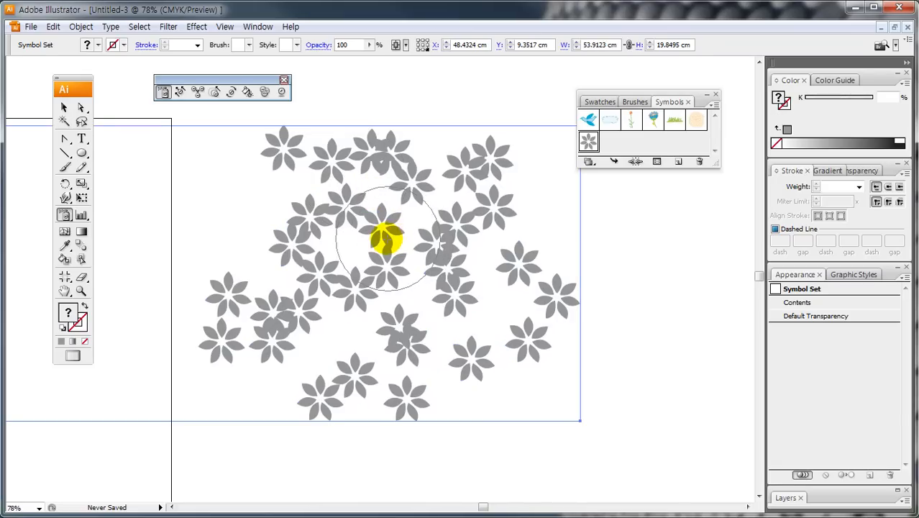
- Delete the sprayed set of gray flower symbols beside the artboard
{"action": "key", "text": "space"}
{"action": "left_click_drag", "start_coordinate": [271, 255], "coordinate": [435, 263]}
{"action": "mouse_move", "coordinate": [312, 304]}
{"action": "left_mouse_down"}
{"action": "mouse_move", "coordinate": [475, 291]}
{"action": "mouse_move", "coordinate": [342, 281]}
{"action": "mouse_move", "coordinate": [353, 281]}
{"action": "left_mouse_up"}
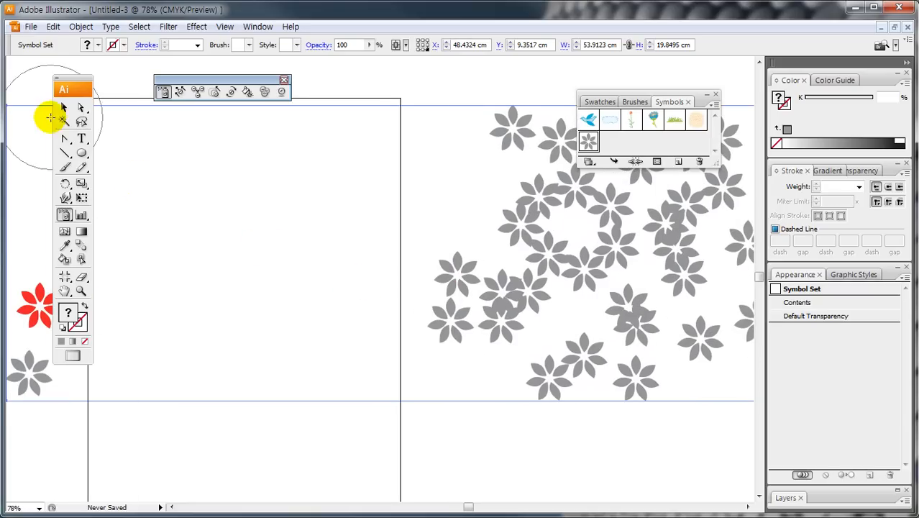
{"action": "left_click", "coordinate": [64, 107]}
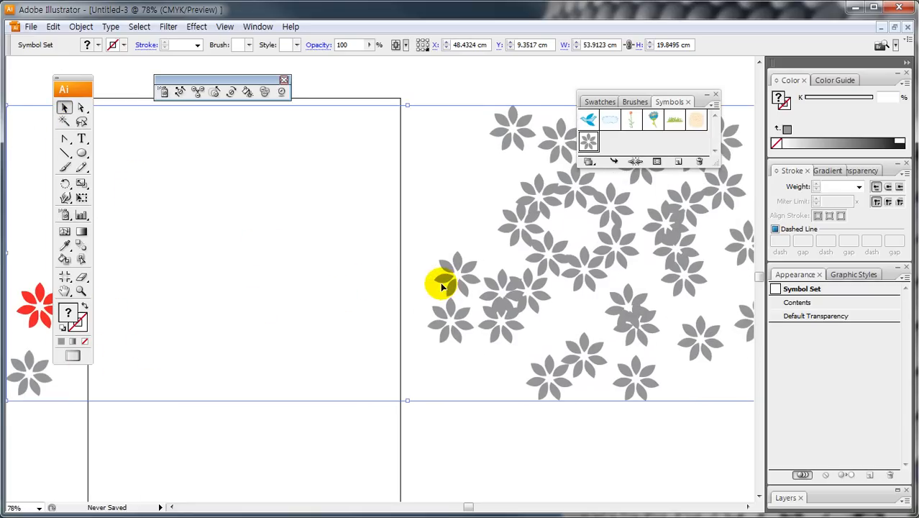
{"action": "left_click", "coordinate": [390, 409]}
{"action": "left_click", "coordinate": [503, 333]}
{"action": "key", "text": "Delete"}
- Spray a fresh, more compact set of gray flower symbols over the empty area right of the artboard
{"action": "left_click", "coordinate": [581, 144]}
{"action": "left_click_drag", "start_coordinate": [604, 234], "coordinate": [400, 260]}
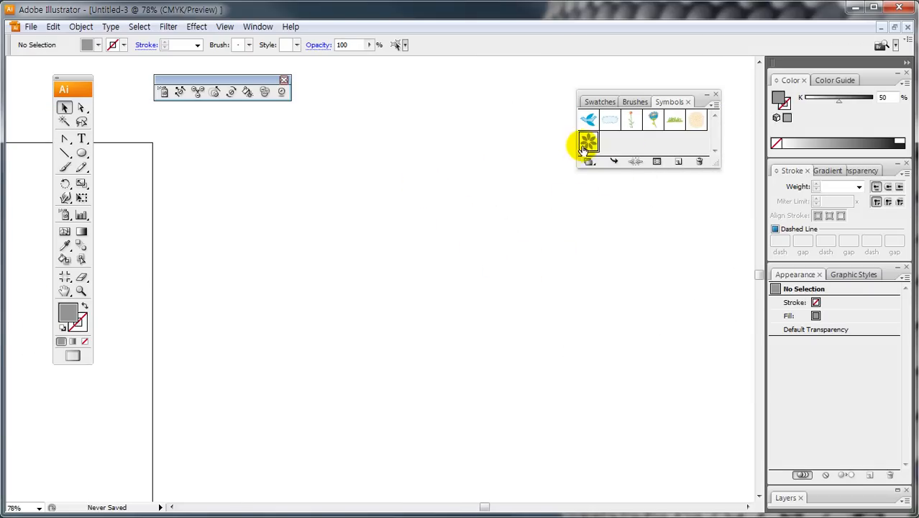
{"action": "left_click", "coordinate": [164, 91]}
{"action": "mouse_move", "coordinate": [437, 159]}
{"action": "left_mouse_down"}
{"action": "mouse_move", "coordinate": [314, 232]}
{"action": "mouse_move", "coordinate": [355, 299]}
{"action": "mouse_move", "coordinate": [496, 375]}
{"action": "mouse_move", "coordinate": [401, 328]}
{"action": "mouse_move", "coordinate": [420, 213]}
{"action": "mouse_move", "coordinate": [289, 170]}
{"action": "mouse_move", "coordinate": [355, 260]}
{"action": "mouse_move", "coordinate": [513, 312]}
{"action": "mouse_move", "coordinate": [464, 289]}
{"action": "left_mouse_up"}
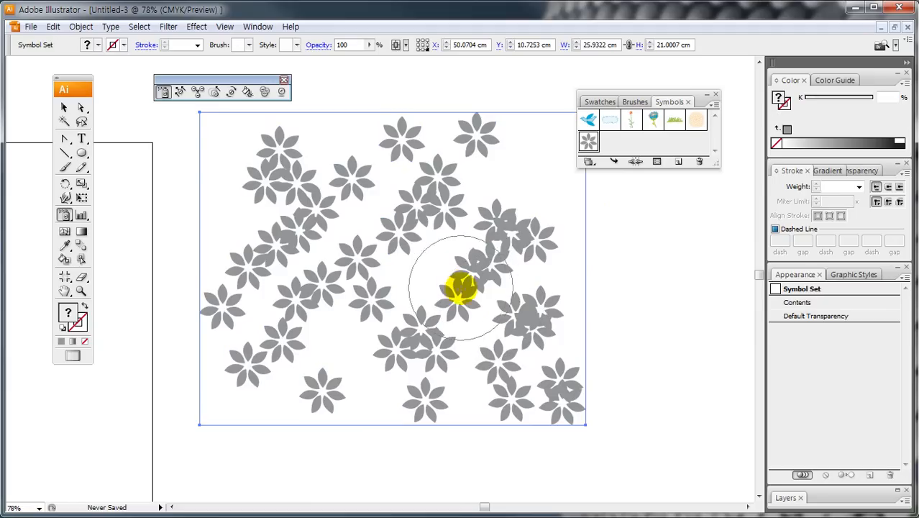
- Vary the flower sizes with the Symbol Sizer, strongly enlarging a few central and left ones and shrinking others around the set
{"action": "left_click", "coordinate": [216, 91]}
{"action": "left_click_drag", "start_coordinate": [384, 256], "coordinate": [388, 259]}
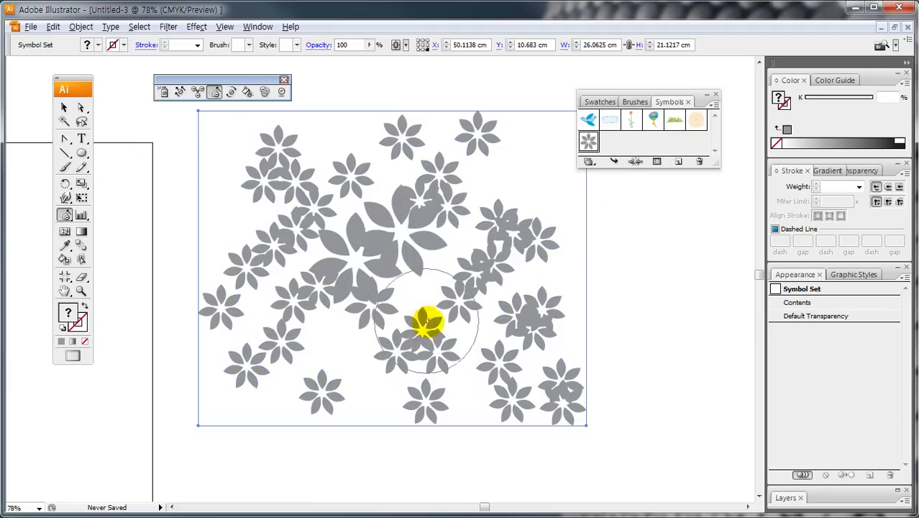
{"action": "left_click", "coordinate": [427, 323], "text": "alt"}
{"action": "left_click", "coordinate": [443, 285], "text": "alt"}
{"action": "left_click", "coordinate": [417, 189], "text": "alt"}
{"action": "left_click", "coordinate": [307, 213], "text": "alt"}
{"action": "left_click", "coordinate": [285, 242]}
{"action": "left_click", "coordinate": [424, 375]}
{"action": "left_click", "coordinate": [501, 351]}
{"action": "left_click", "coordinate": [455, 328], "text": "alt"}
{"action": "left_click", "coordinate": [460, 202], "text": "alt"}
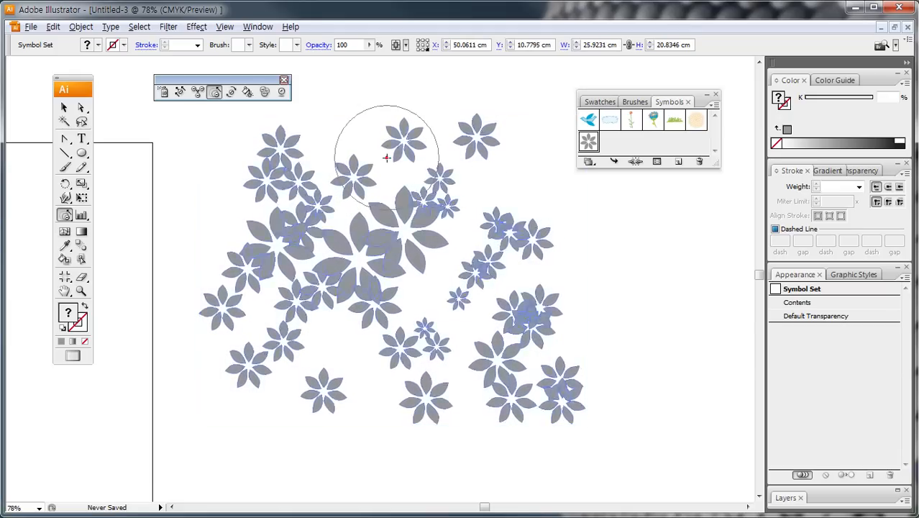
{"action": "left_click", "coordinate": [387, 161], "text": "alt"}
{"action": "left_click", "coordinate": [277, 159], "text": "alt"}
{"action": "left_click", "coordinate": [237, 316], "text": "alt"}
{"action": "left_click", "coordinate": [303, 348], "text": "alt"}
{"action": "left_click", "coordinate": [296, 180], "text": "alt"}
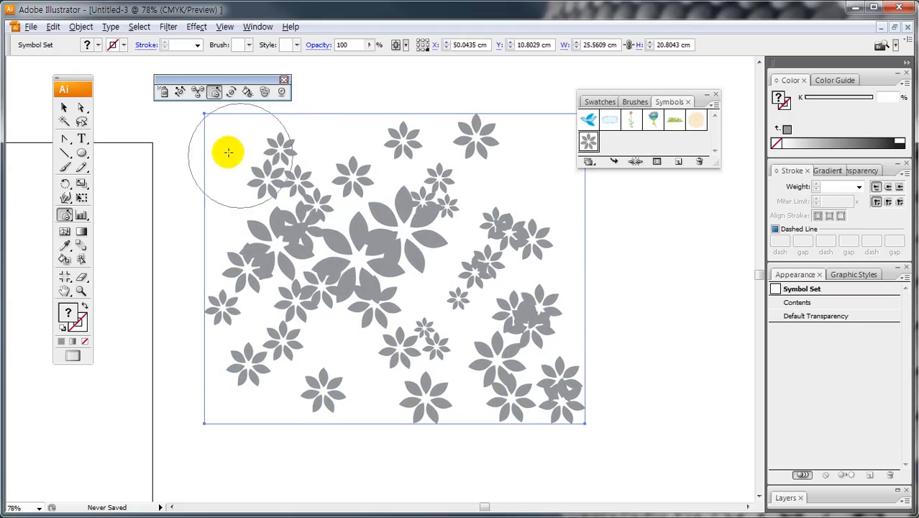
- Fade scattered flowers across the set to different transparencies with the Symbol Screener
{"action": "left_click", "coordinate": [231, 93]}
{"action": "mouse_move", "coordinate": [362, 213]}
{"action": "left_mouse_down"}
{"action": "mouse_move", "coordinate": [374, 236]}
{"action": "mouse_move", "coordinate": [289, 239]}
{"action": "mouse_move", "coordinate": [269, 280]}
{"action": "mouse_move", "coordinate": [275, 326]}
{"action": "left_mouse_up"}
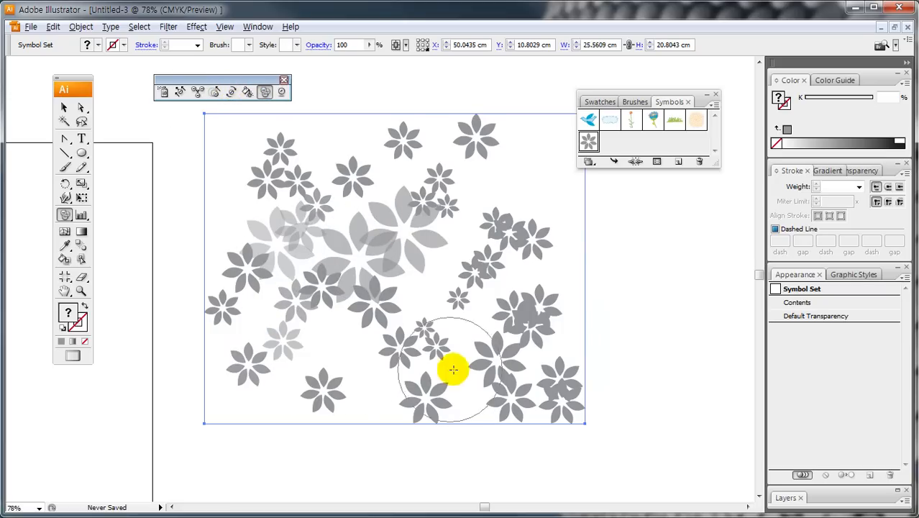
{"action": "mouse_move", "coordinate": [504, 306]}
{"action": "left_mouse_down"}
{"action": "mouse_move", "coordinate": [502, 276]}
{"action": "mouse_move", "coordinate": [425, 176]}
{"action": "mouse_move", "coordinate": [376, 154]}
{"action": "left_mouse_up"}
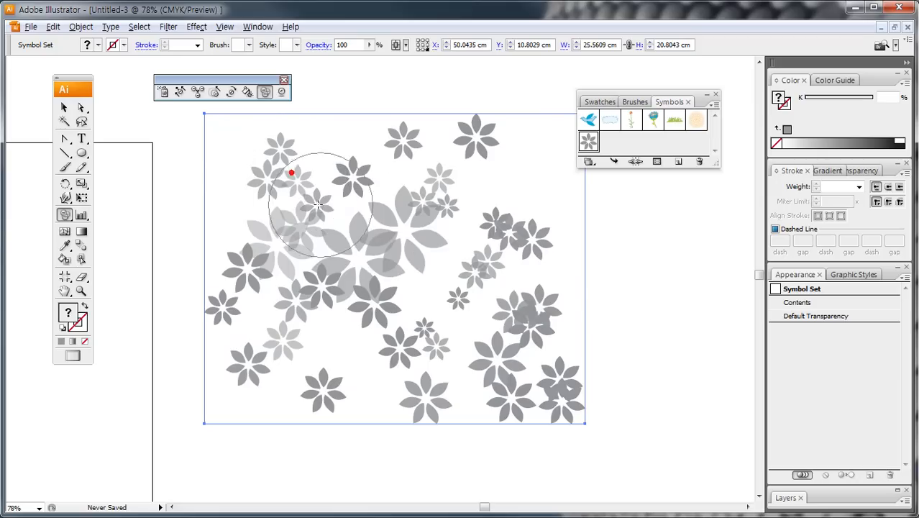
{"action": "mouse_move", "coordinate": [487, 254]}
{"action": "left_mouse_down"}
{"action": "mouse_move", "coordinate": [484, 240]}
{"action": "mouse_move", "coordinate": [481, 255]}
{"action": "left_mouse_up"}
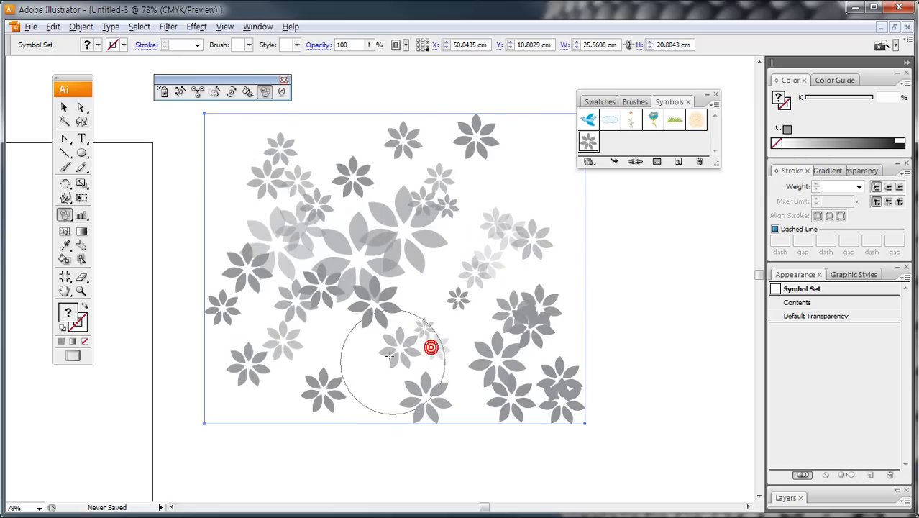
{"action": "mouse_move", "coordinate": [387, 329]}
{"action": "left_mouse_down"}
{"action": "mouse_move", "coordinate": [267, 347]}
{"action": "mouse_move", "coordinate": [232, 273]}
{"action": "mouse_move", "coordinate": [257, 171]}
{"action": "left_mouse_up"}
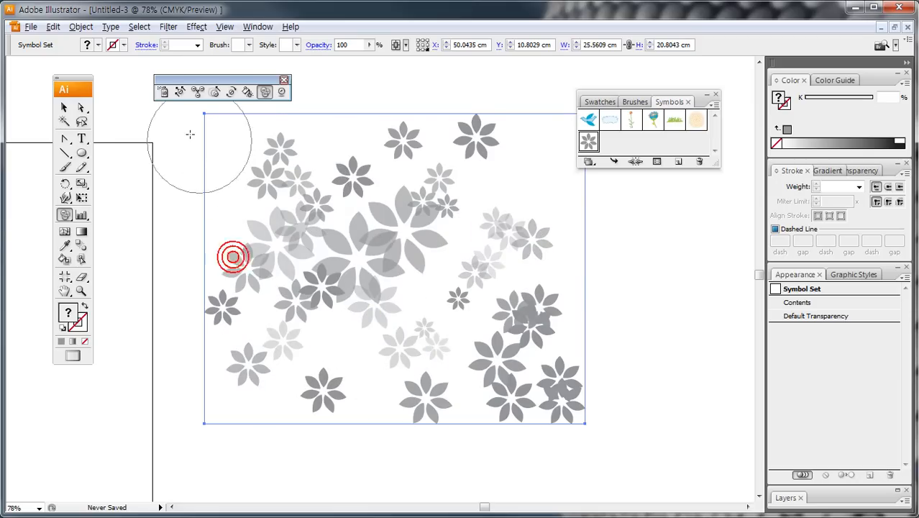
- Move overlapping flowers apart with the Symbol Shifter to spread them more evenly across the set
{"action": "mouse_move", "coordinate": [400, 243]}
{"action": "left_mouse_down"}
{"action": "mouse_move", "coordinate": [418, 289]}
{"action": "mouse_move", "coordinate": [413, 262]}
{"action": "mouse_move", "coordinate": [389, 285]}
{"action": "mouse_move", "coordinate": [366, 263]}
{"action": "mouse_move", "coordinate": [340, 217]}
{"action": "left_mouse_up"}
{"action": "mouse_move", "coordinate": [421, 191]}
{"action": "left_mouse_down"}
{"action": "mouse_move", "coordinate": [433, 216]}
{"action": "mouse_move", "coordinate": [437, 197]}
{"action": "left_mouse_up"}
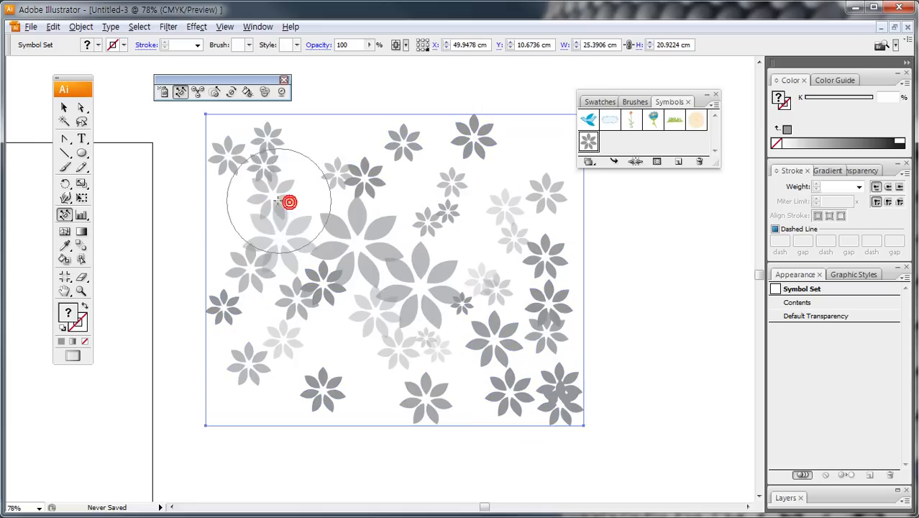
{"action": "mouse_move", "coordinate": [329, 199]}
{"action": "left_mouse_down"}
{"action": "mouse_move", "coordinate": [352, 186]}
{"action": "mouse_move", "coordinate": [330, 173]}
{"action": "mouse_move", "coordinate": [388, 191]}
{"action": "left_mouse_up"}
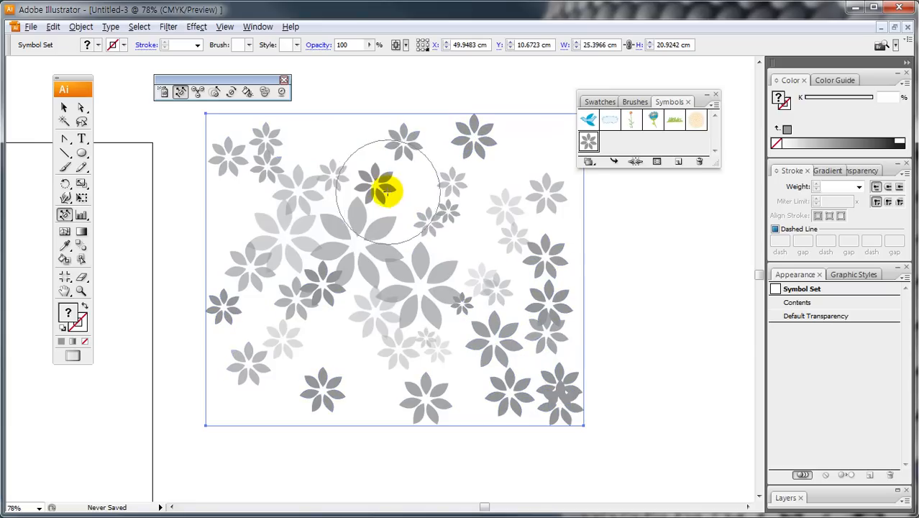
{"action": "left_click_drag", "start_coordinate": [410, 144], "coordinate": [408, 160]}
{"action": "mouse_move", "coordinate": [289, 308]}
{"action": "left_mouse_down"}
{"action": "mouse_move", "coordinate": [331, 343]}
{"action": "mouse_move", "coordinate": [284, 334]}
{"action": "left_mouse_up"}
{"action": "left_click_drag", "start_coordinate": [312, 387], "coordinate": [326, 375]}
{"action": "left_click_drag", "start_coordinate": [418, 397], "coordinate": [404, 392]}
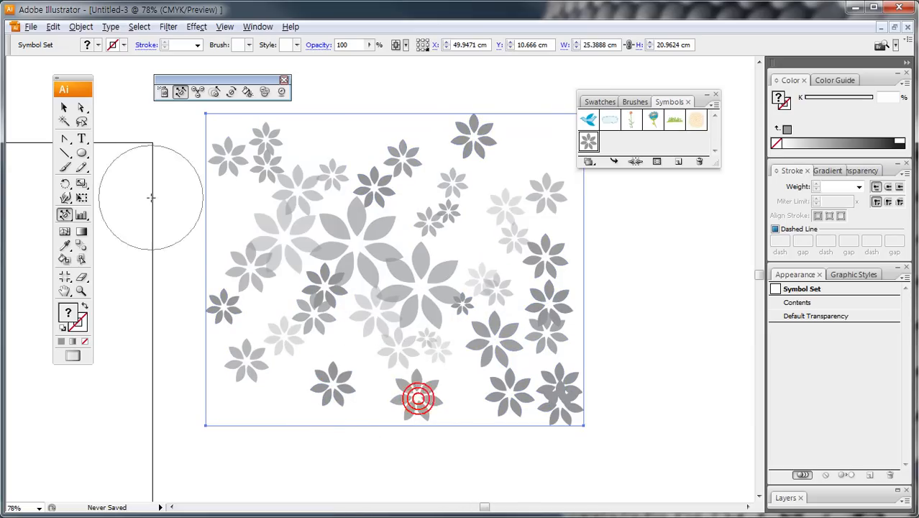
- Shrink the large lower-central flower and several along the bottom and outer edges with the Symbol Sizer, and deselect the set
{"action": "left_click", "coordinate": [215, 92]}
{"action": "mouse_move", "coordinate": [423, 280]}
{"action": "left_mouse_down"}
{"action": "mouse_move", "coordinate": [380, 270]}
{"action": "mouse_move", "coordinate": [423, 353]}
{"action": "mouse_move", "coordinate": [415, 395]}
{"action": "left_mouse_up"}
{"action": "left_click", "coordinate": [397, 280]}
{"action": "left_click", "coordinate": [555, 403]}
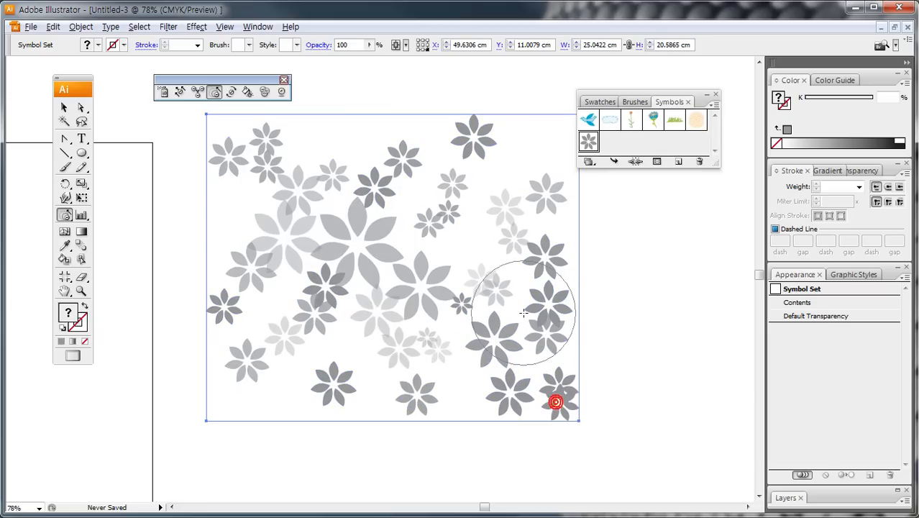
{"action": "left_click", "coordinate": [248, 159]}
{"action": "left_click", "coordinate": [231, 325]}
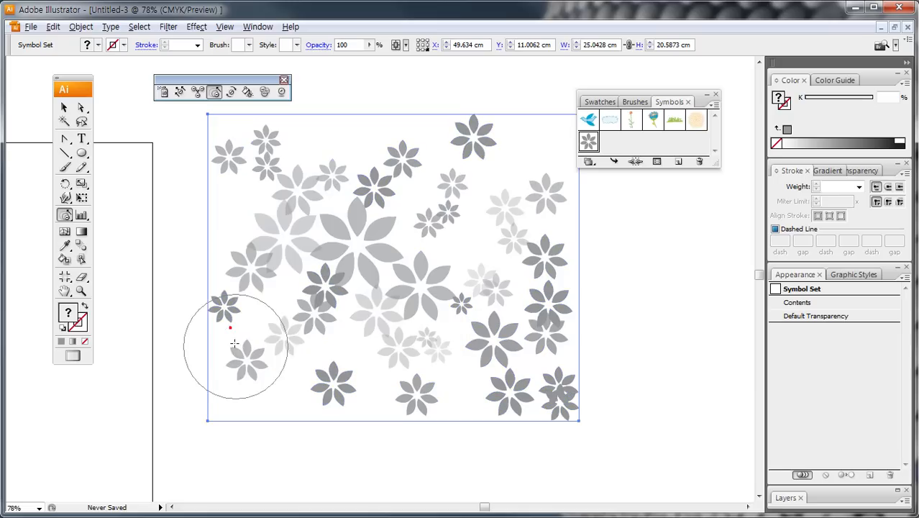
{"action": "left_click", "coordinate": [64, 109]}
{"action": "left_click", "coordinate": [149, 134]}
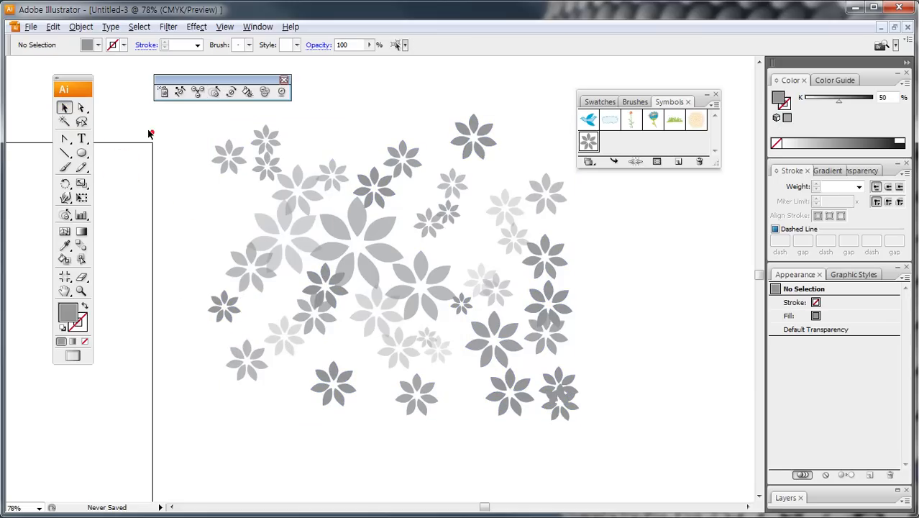
{"action": "key", "text": "ctrl+shift+d"}
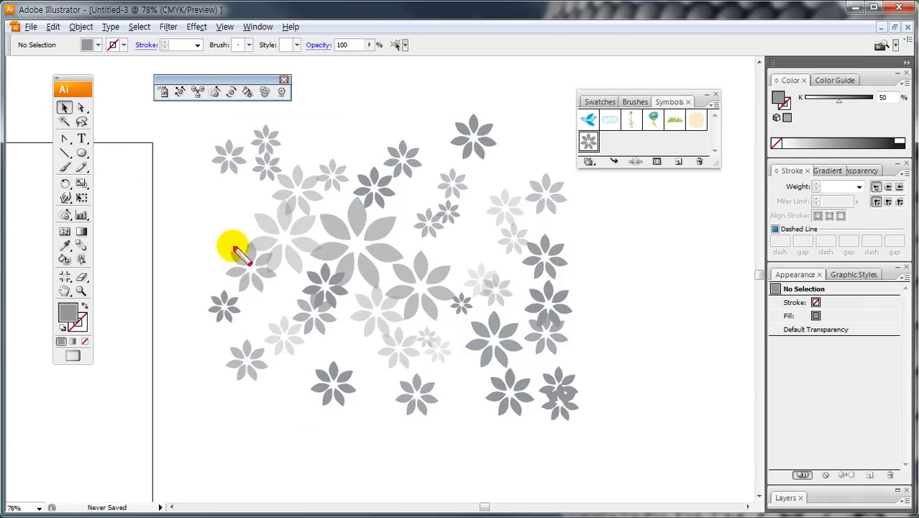
{"action": "mouse_move", "coordinate": [253, 181]}
{"action": "left_mouse_down"}
{"action": "mouse_move", "coordinate": [541, 195]}
{"action": "mouse_move", "coordinate": [549, 181]}
{"action": "mouse_move", "coordinate": [554, 366]}
{"action": "mouse_move", "coordinate": [262, 368]}
{"action": "left_mouse_up"}
{"action": "left_click_drag", "start_coordinate": [260, 185], "coordinate": [261, 374]}
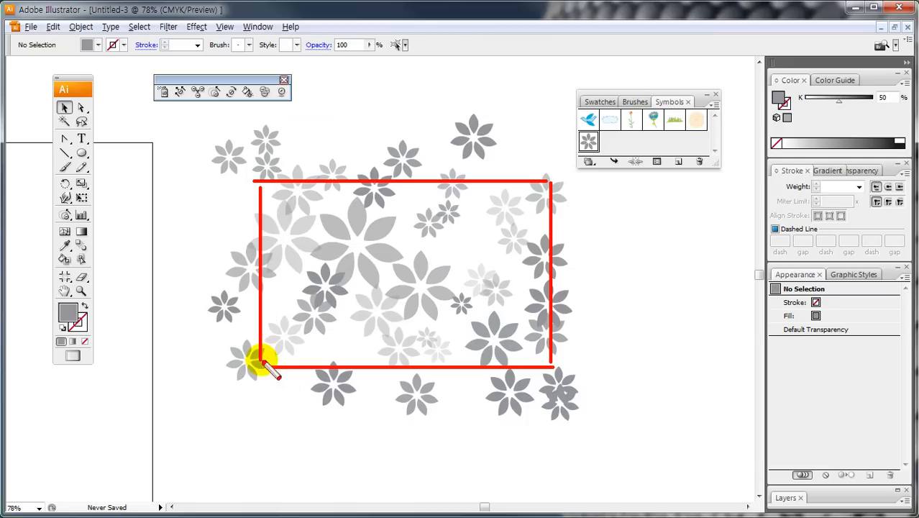
{"action": "key", "text": "Escape"}
- Draw a rectangle about 21.6 by 13.5 cm over the middle of the flower pattern, leaving the outer flowers outside
{"action": "left_click_drag", "start_coordinate": [82, 152], "coordinate": [127, 171]}
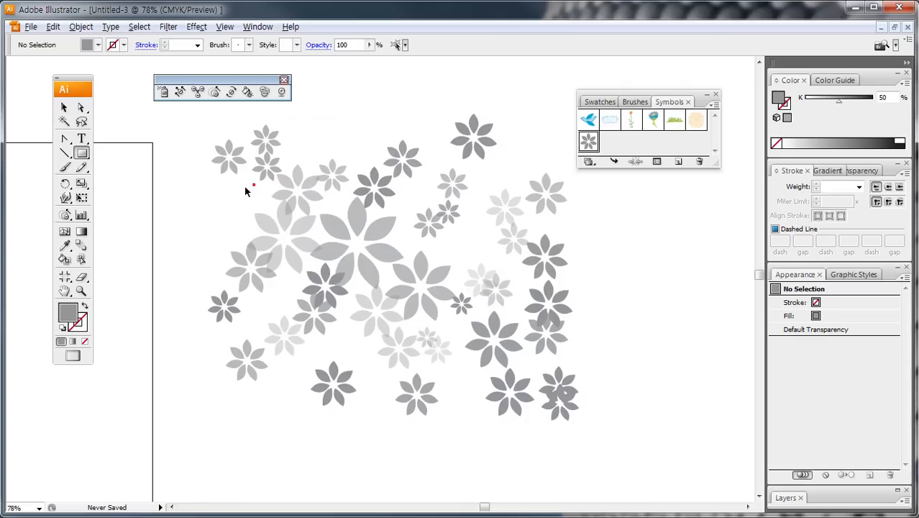
{"action": "left_click", "coordinate": [81, 139]}
{"action": "left_click", "coordinate": [83, 153]}
{"action": "left_click", "coordinate": [223, 165], "text": "ctrl"}
{"action": "left_click", "coordinate": [183, 180], "text": "ctrl"}
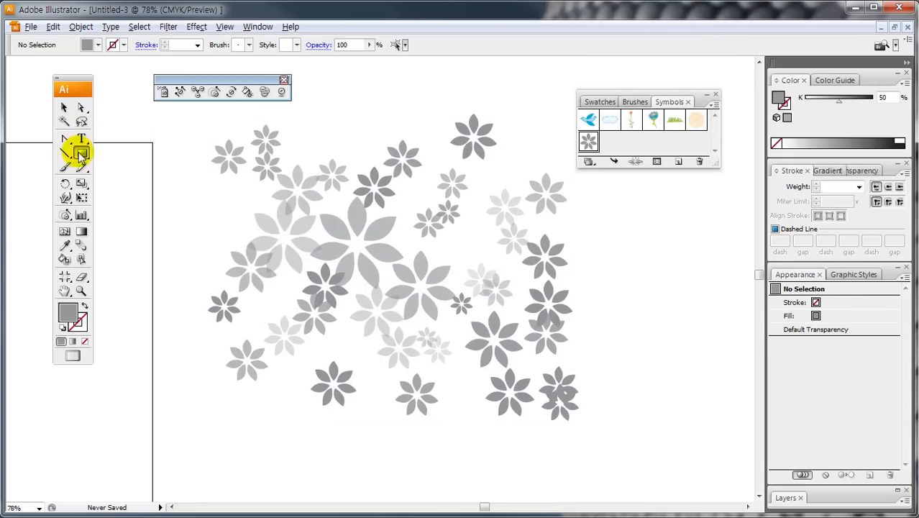
{"action": "right_click", "coordinate": [141, 165]}
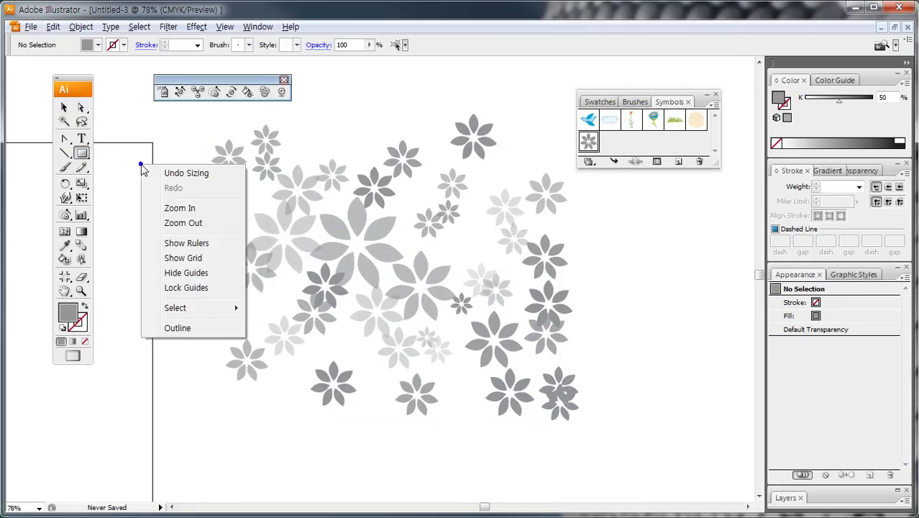
{"action": "left_click", "coordinate": [129, 253]}
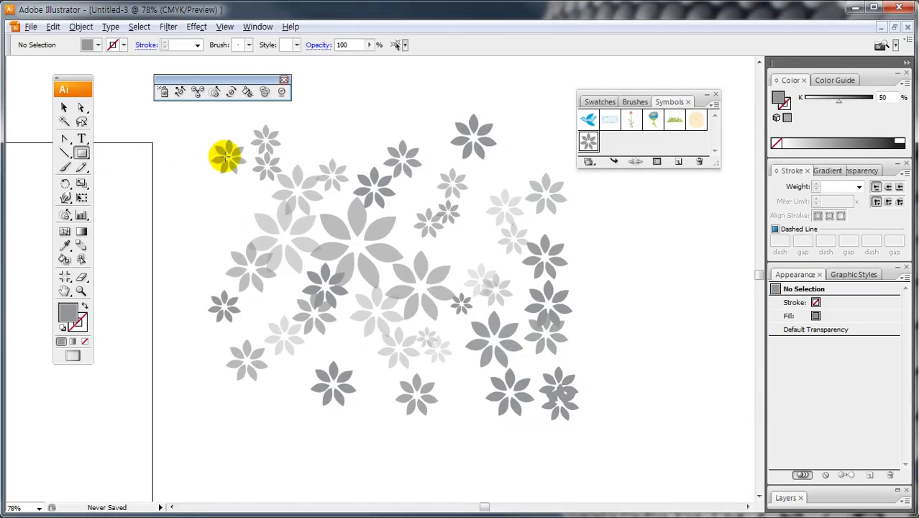
{"action": "left_click_drag", "start_coordinate": [228, 157], "coordinate": [550, 357]}
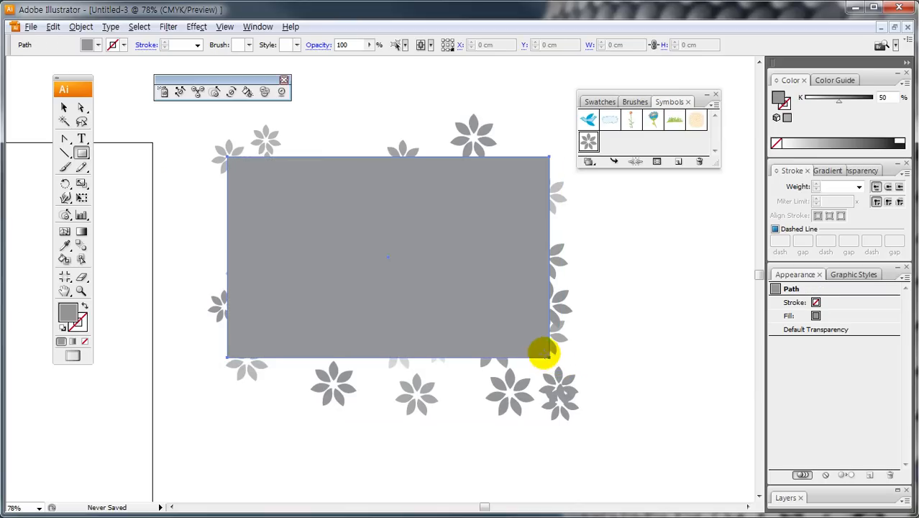
- Give the rectangle the default white fill and 1 pt black stroke, and deselect it
{"action": "key", "text": "ctrl+2"}
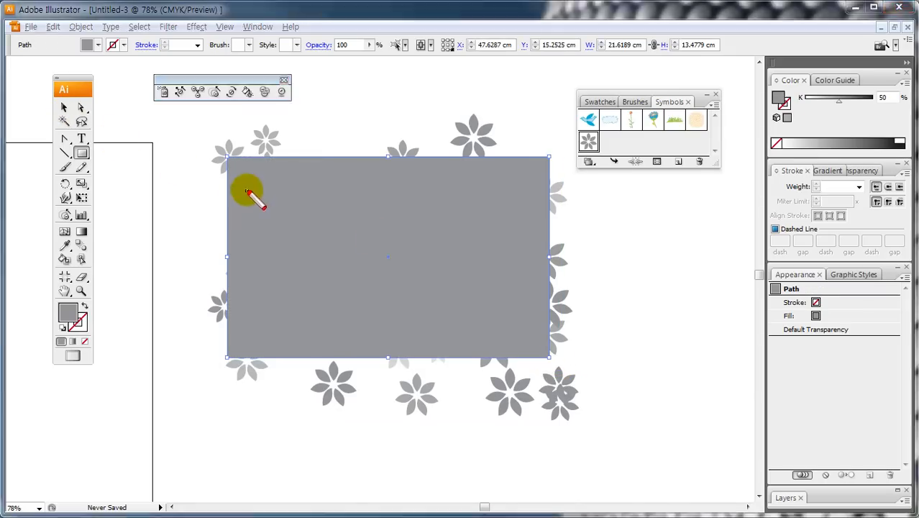
{"action": "left_click", "coordinate": [62, 329]}
{"action": "left_click", "coordinate": [64, 107]}
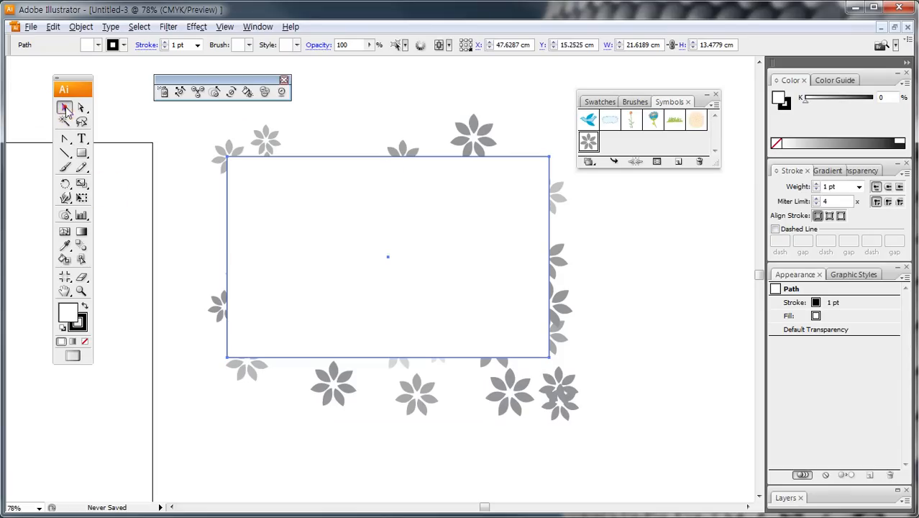
{"action": "left_click", "coordinate": [173, 123]}
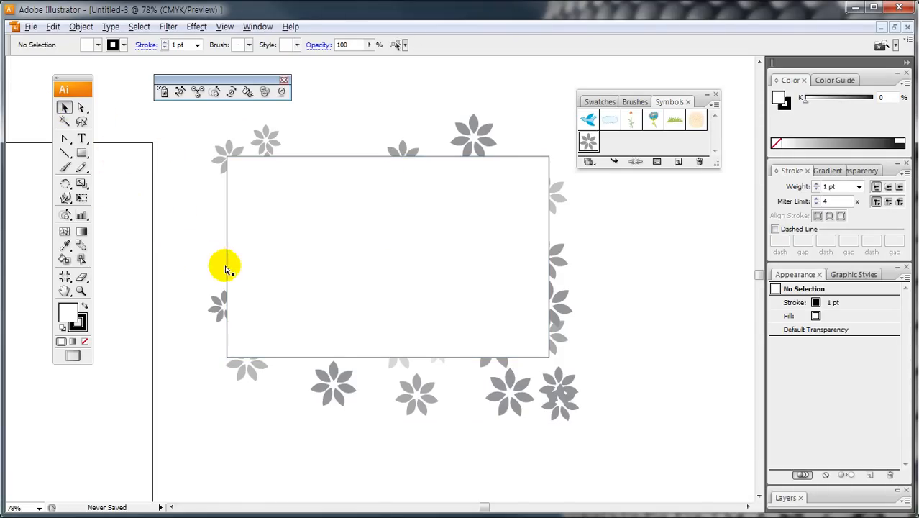
- Select the rectangle together with the flower symbol set and make a clipping mask from them
{"action": "left_click", "coordinate": [336, 259]}
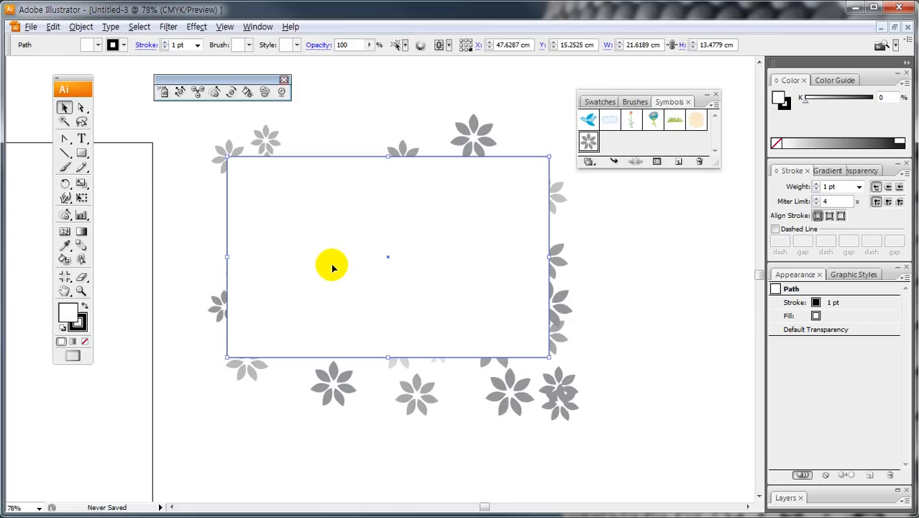
{"action": "left_click_drag", "start_coordinate": [182, 121], "coordinate": [584, 424]}
{"action": "right_click", "coordinate": [328, 241]}
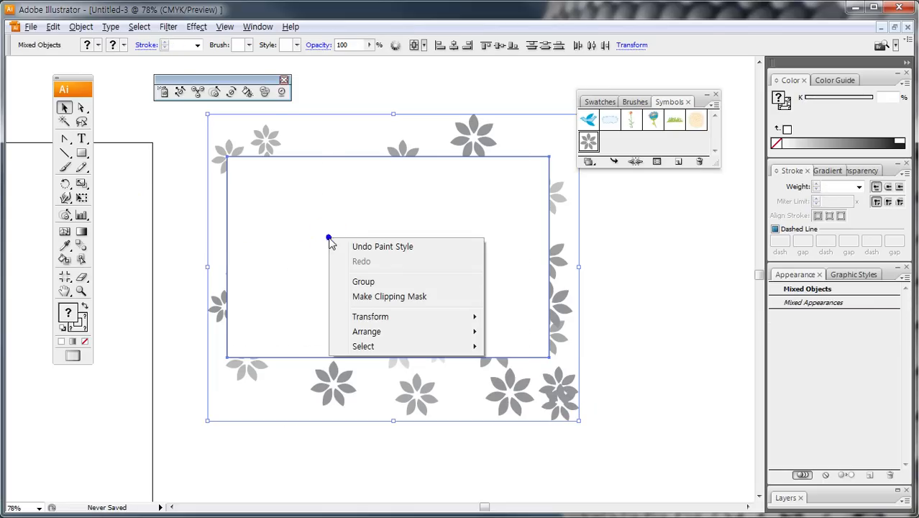
{"action": "left_click", "coordinate": [401, 295]}
{"action": "left_click", "coordinate": [173, 252]}
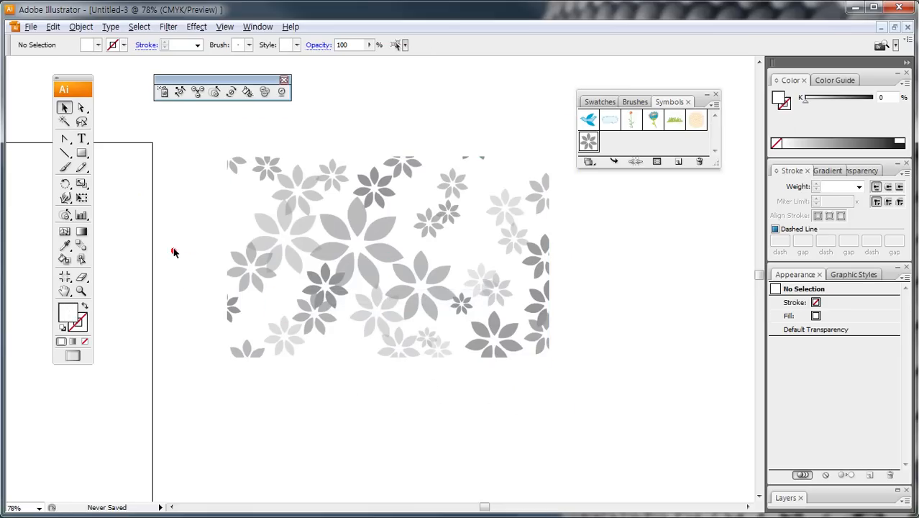
{"action": "mouse_move", "coordinate": [227, 153]}
{"action": "left_mouse_down"}
{"action": "mouse_move", "coordinate": [560, 154]}
{"action": "mouse_move", "coordinate": [551, 156]}
{"action": "mouse_move", "coordinate": [553, 357]}
{"action": "mouse_move", "coordinate": [250, 359]}
{"action": "mouse_move", "coordinate": [229, 358]}
{"action": "mouse_move", "coordinate": [226, 154]}
{"action": "mouse_move", "coordinate": [227, 354]}
{"action": "left_mouse_up"}
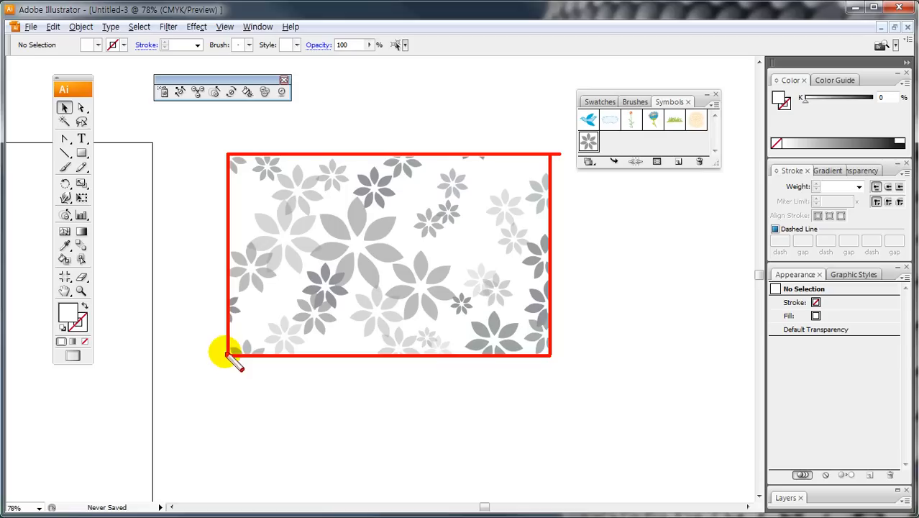
{"action": "key", "text": "Escape"}
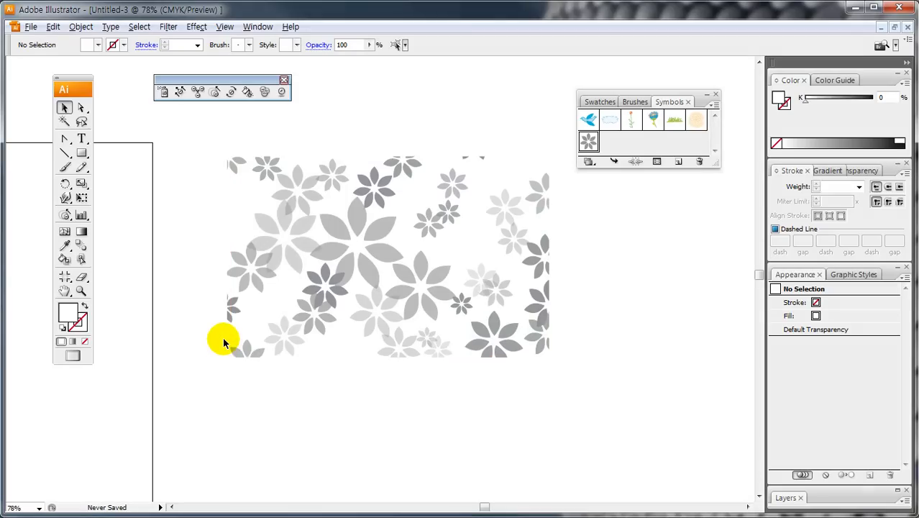
- Apply the default white fill and 1 pt black stroke to the clipping rectangle around the flower pattern, and deselect it
{"action": "left_click", "coordinate": [267, 214]}
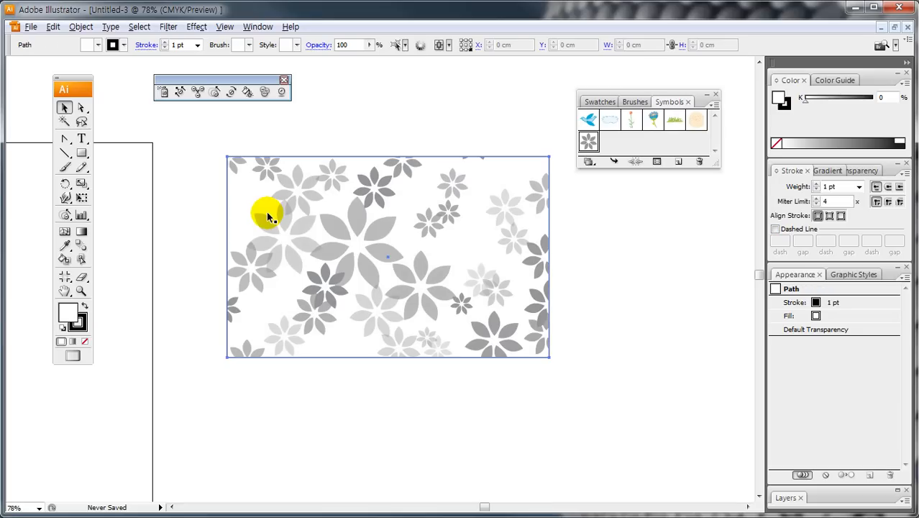
{"action": "left_click", "coordinate": [170, 172]}
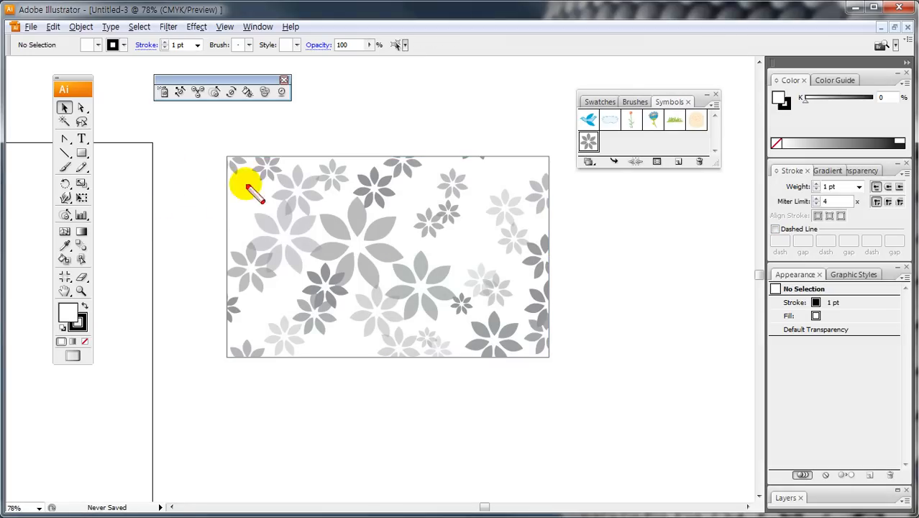
{"action": "left_click_drag", "start_coordinate": [185, 156], "coordinate": [186, 349]}
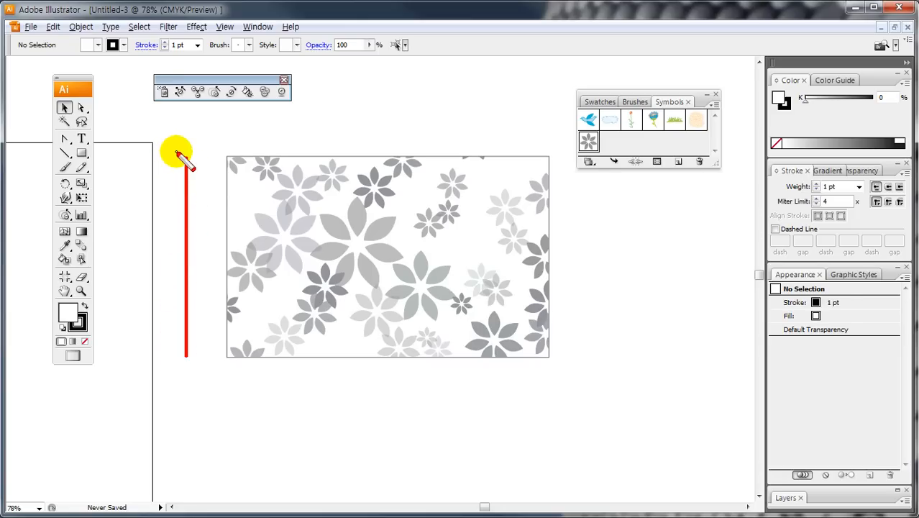
{"action": "left_click_drag", "start_coordinate": [174, 146], "coordinate": [174, 180]}
{"action": "left_click_drag", "start_coordinate": [174, 190], "coordinate": [174, 313]}
{"action": "left_click_drag", "start_coordinate": [174, 330], "coordinate": [172, 364]}
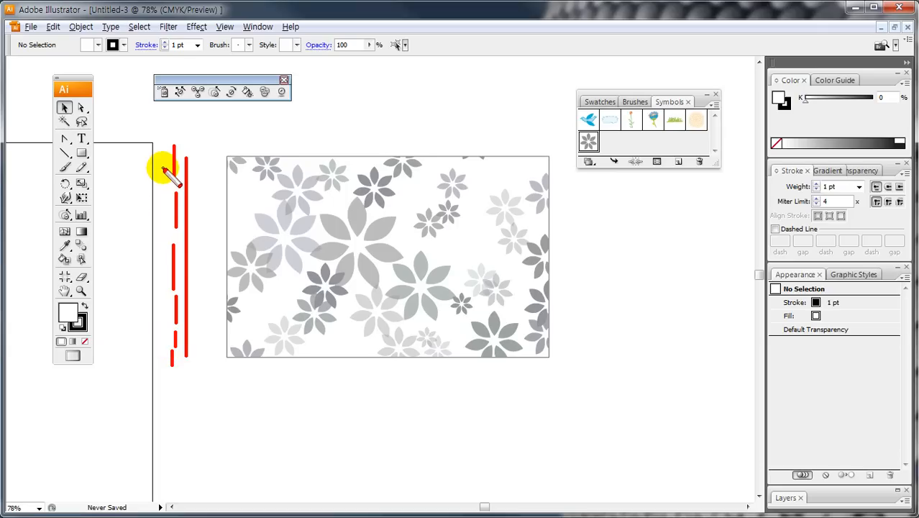
{"action": "left_click_drag", "start_coordinate": [159, 157], "coordinate": [161, 352]}
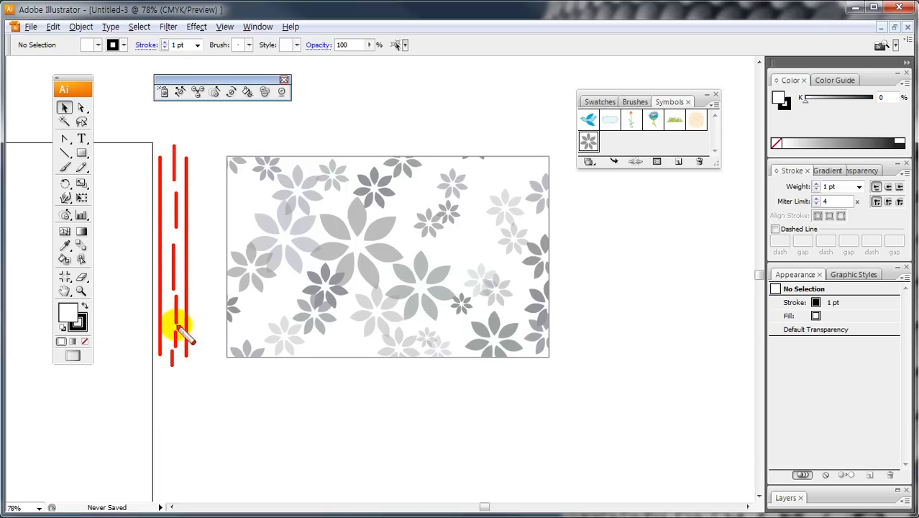
{"action": "left_click_drag", "start_coordinate": [160, 156], "coordinate": [188, 157]}
{"action": "left_click_drag", "start_coordinate": [201, 200], "coordinate": [217, 200]}
{"action": "key", "text": "Escape"}
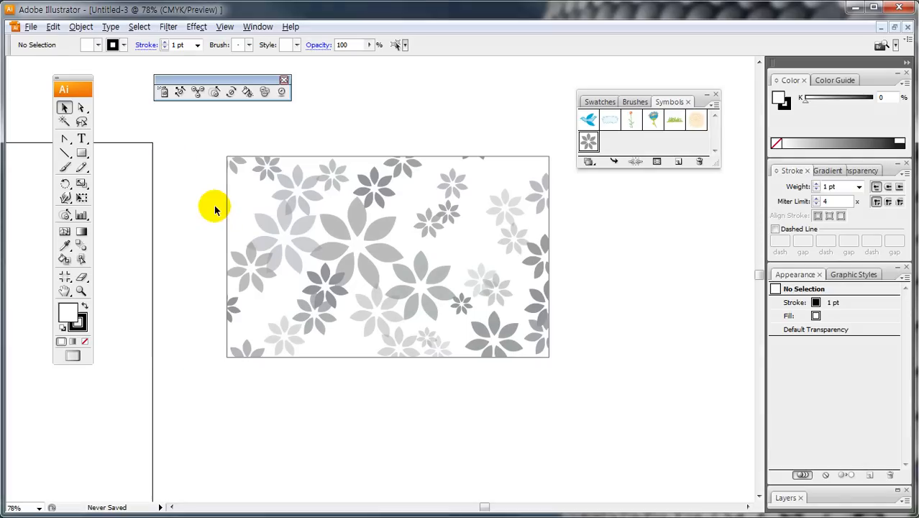
- Draw a narrow rectangle about 4.3 by 13.5 cm adjoining the flower panel's right edge and matching its height
{"action": "key", "text": "space"}
{"action": "left_click_drag", "start_coordinate": [314, 234], "coordinate": [214, 237]}
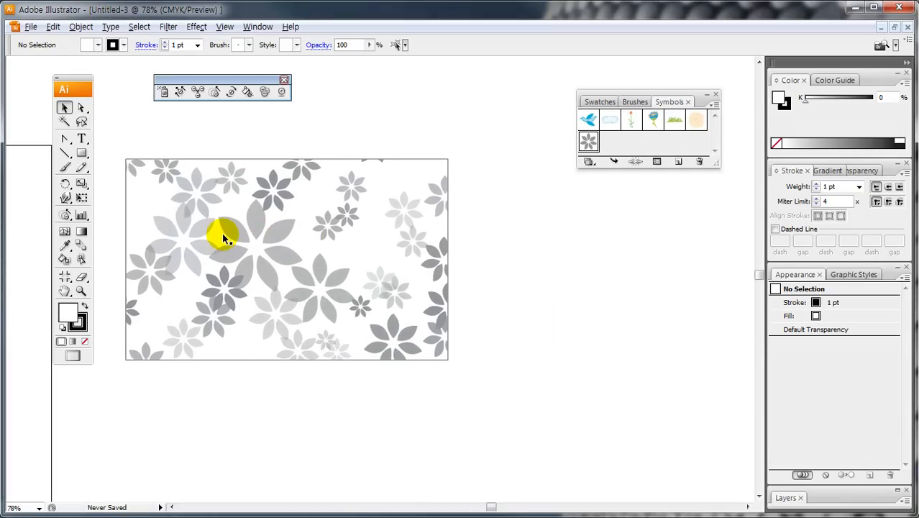
{"action": "left_click", "coordinate": [127, 210]}
{"action": "left_click", "coordinate": [499, 201]}
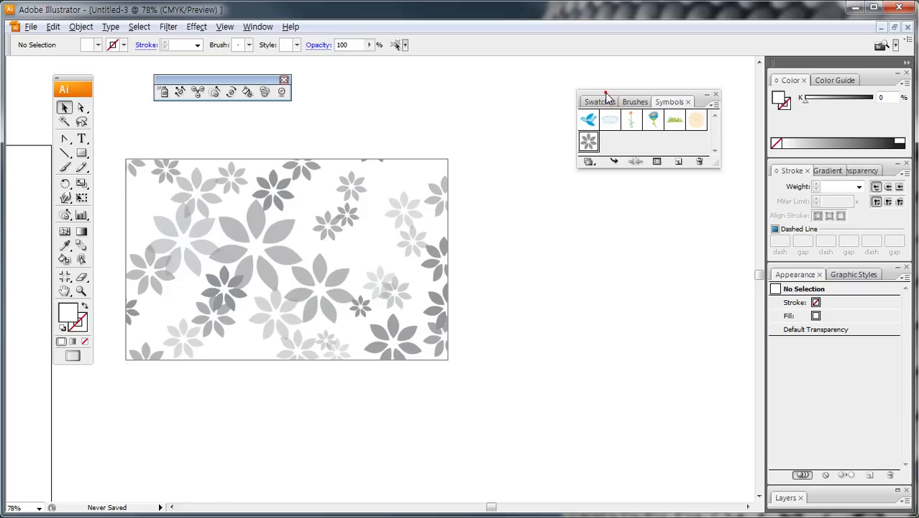
{"action": "left_click_drag", "start_coordinate": [606, 98], "coordinate": [608, 92]}
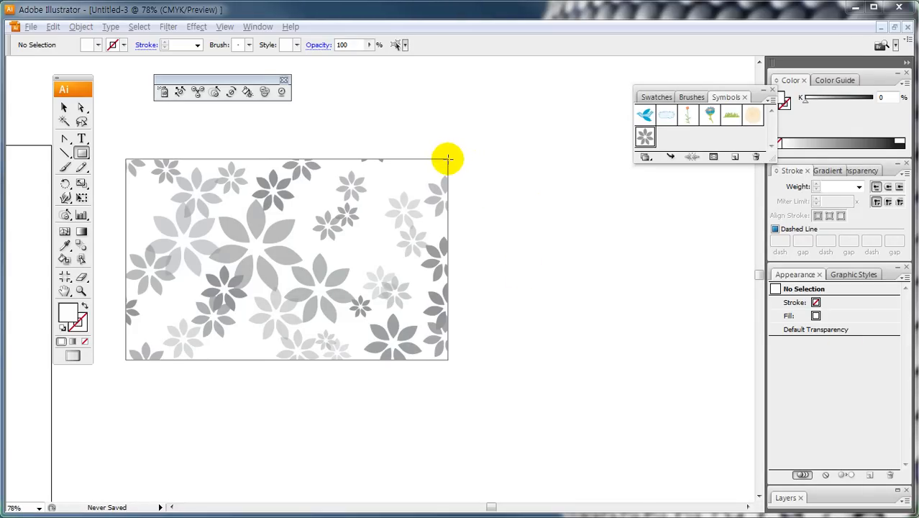
{"action": "left_click_drag", "start_coordinate": [446, 159], "coordinate": [512, 359]}
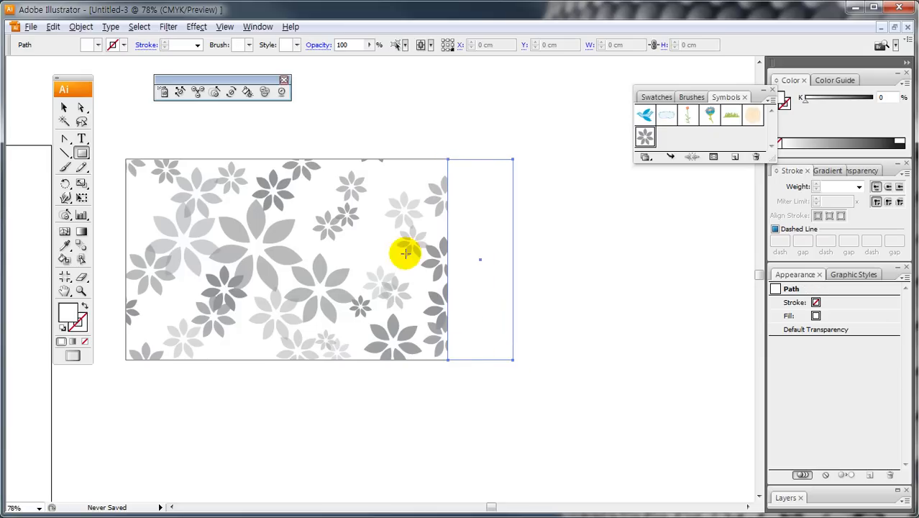
- Move the narrow rectangle clear of the flower panel, give it the default white fill and 1 pt black stroke, and deselect it
{"action": "left_click", "coordinate": [64, 107]}
{"action": "left_click_drag", "start_coordinate": [492, 227], "coordinate": [535, 225]}
{"action": "left_click", "coordinate": [62, 328]}
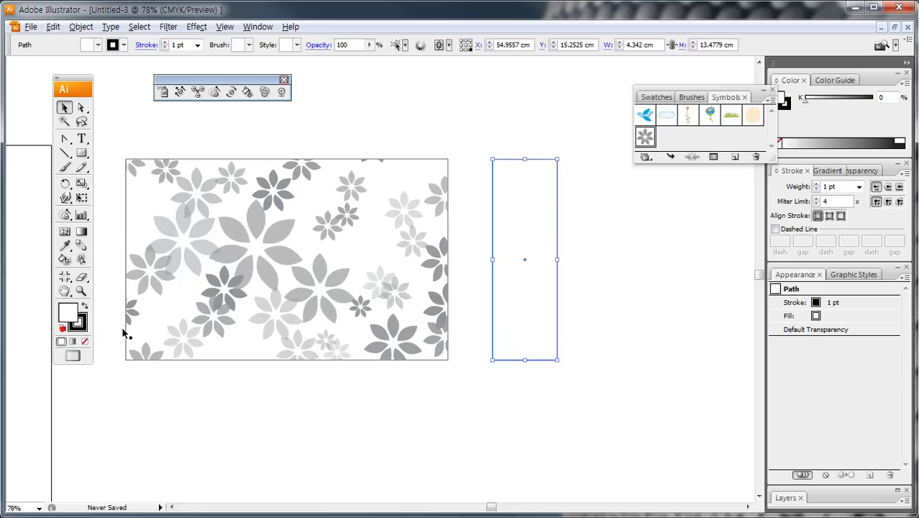
{"action": "left_click", "coordinate": [605, 293]}
{"action": "left_click_drag", "start_coordinate": [526, 287], "coordinate": [577, 290]}
{"action": "left_click", "coordinate": [679, 287]}
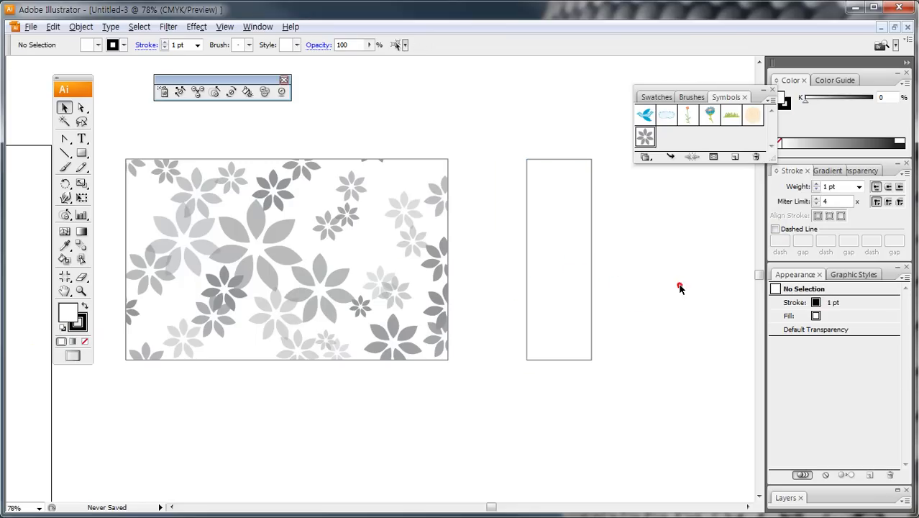
- Place a copy of the red flower group over the lower end of the narrow rectangle
{"action": "key", "text": "space"}
{"action": "mouse_move", "coordinate": [647, 318]}
{"action": "left_mouse_down"}
{"action": "mouse_move", "coordinate": [620, 368]}
{"action": "mouse_move", "coordinate": [672, 303]}
{"action": "mouse_move", "coordinate": [660, 329]}
{"action": "mouse_move", "coordinate": [579, 282]}
{"action": "mouse_move", "coordinate": [577, 351]}
{"action": "mouse_move", "coordinate": [539, 316]}
{"action": "mouse_move", "coordinate": [586, 348]}
{"action": "left_mouse_up"}
{"action": "key", "text": "Escape"}
{"action": "key", "text": "space"}
{"action": "mouse_move", "coordinate": [279, 195]}
{"action": "left_mouse_down"}
{"action": "mouse_move", "coordinate": [329, 238]}
{"action": "mouse_move", "coordinate": [461, 274]}
{"action": "left_mouse_up"}
{"action": "mouse_move", "coordinate": [295, 223]}
{"action": "left_mouse_down"}
{"action": "mouse_move", "coordinate": [355, 189]}
{"action": "mouse_move", "coordinate": [371, 114]}
{"action": "left_mouse_up"}
{"action": "left_click_drag", "start_coordinate": [301, 259], "coordinate": [412, 157]}
{"action": "left_click_drag", "start_coordinate": [296, 310], "coordinate": [375, 251]}
{"action": "left_click_drag", "start_coordinate": [124, 129], "coordinate": [672, 277]}
{"action": "key", "text": "space"}
{"action": "left_click_drag", "start_coordinate": [630, 230], "coordinate": [295, 304]}
{"action": "left_click_drag", "start_coordinate": [323, 335], "coordinate": [652, 235]}
{"action": "key", "text": "space"}
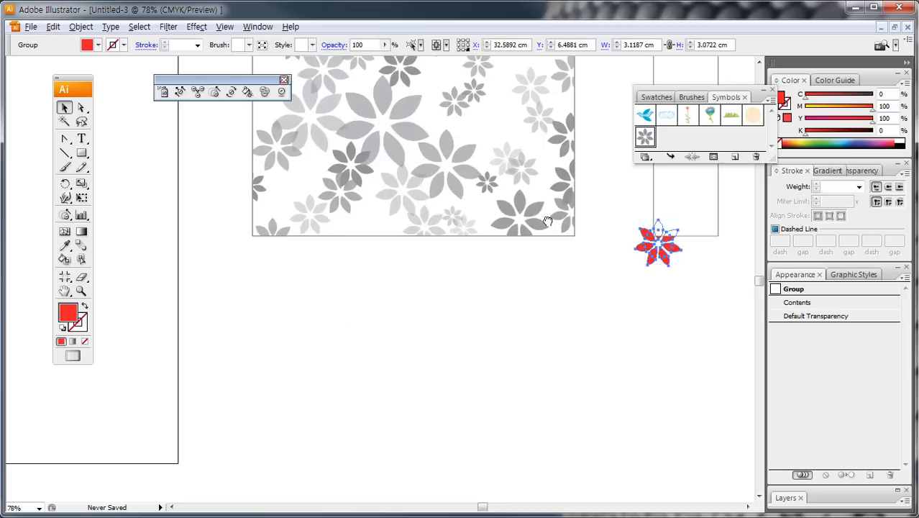
- Enlarge the red flower at the rectangle's lower-right corner to about 5.7 by 5.6 cm and place a copy about 3.9 cm wide at its upper-left corner
{"action": "left_click_drag", "start_coordinate": [549, 221], "coordinate": [179, 369]}
{"action": "left_click_drag", "start_coordinate": [294, 402], "coordinate": [318, 222]}
{"action": "left_click", "coordinate": [317, 191]}
{"action": "left_click", "coordinate": [266, 184]}
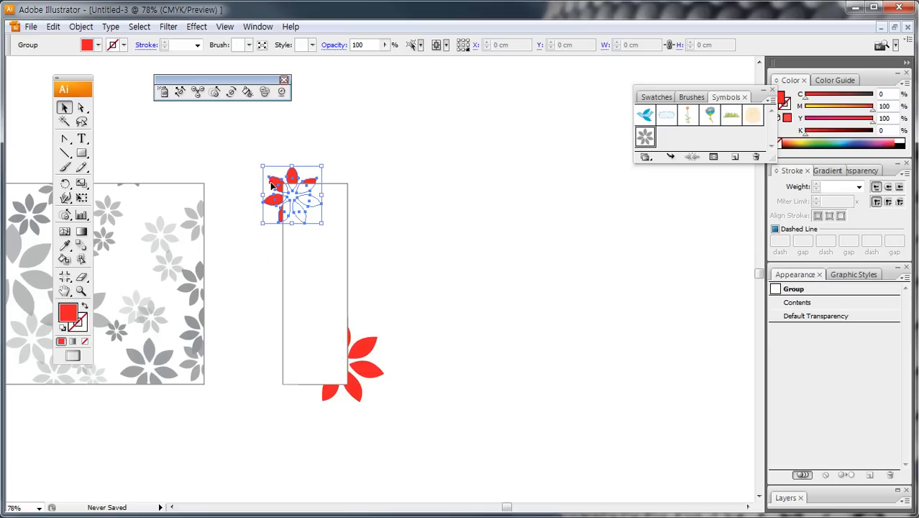
- Select both red flowers at the narrow rectangle and fill them with the 30% black swatch
{"action": "left_click", "coordinate": [360, 348], "text": "shift"}
{"action": "left_click", "coordinate": [670, 99]}
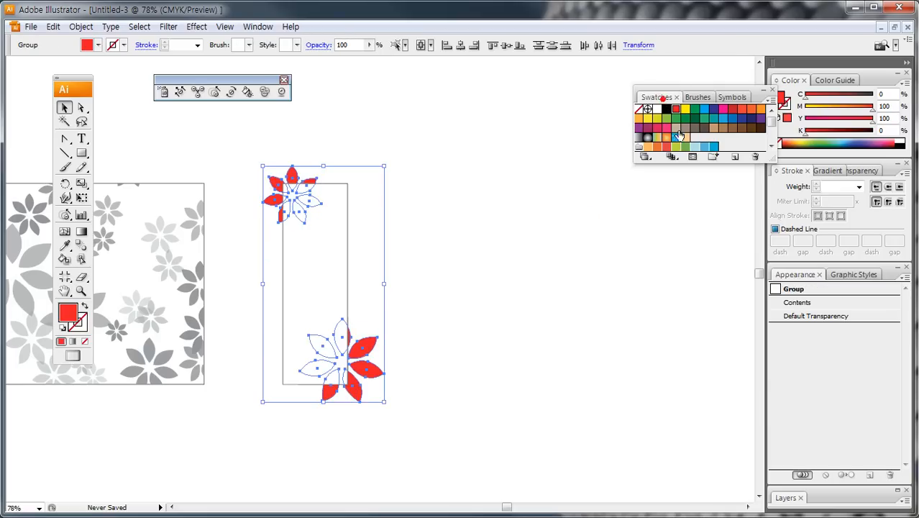
{"action": "left_click_drag", "start_coordinate": [772, 122], "coordinate": [771, 133]}
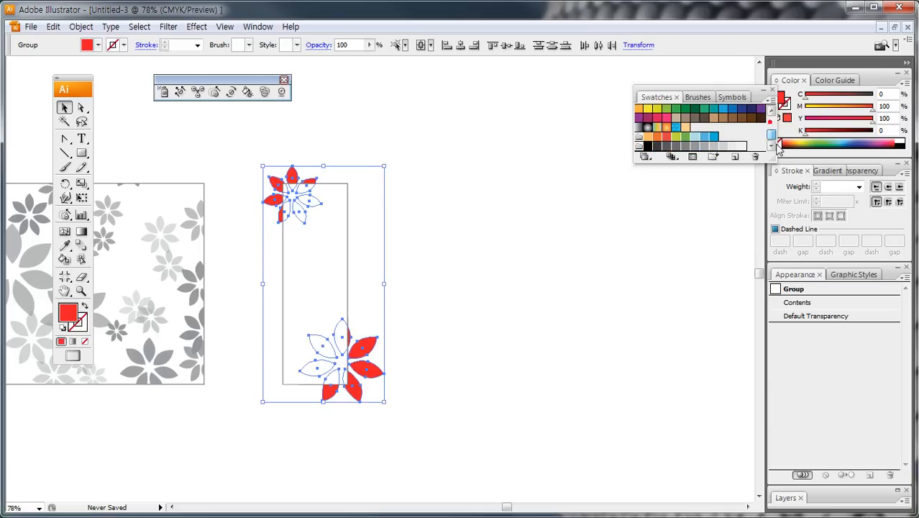
{"action": "left_click", "coordinate": [711, 148]}
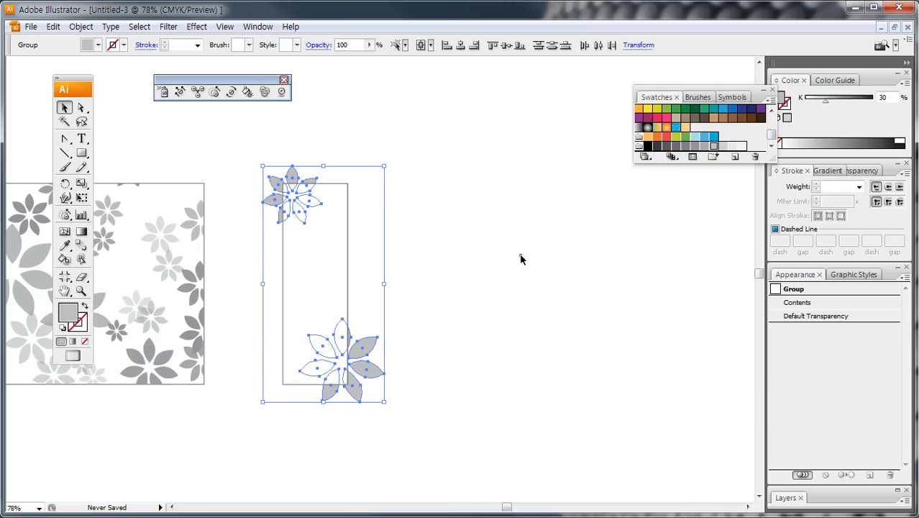
- Fill the lower flower with 40% black and the upper flower with 20% black, and deselect
{"action": "left_click", "coordinate": [520, 255]}
{"action": "left_click", "coordinate": [377, 373]}
{"action": "left_click", "coordinate": [704, 145]}
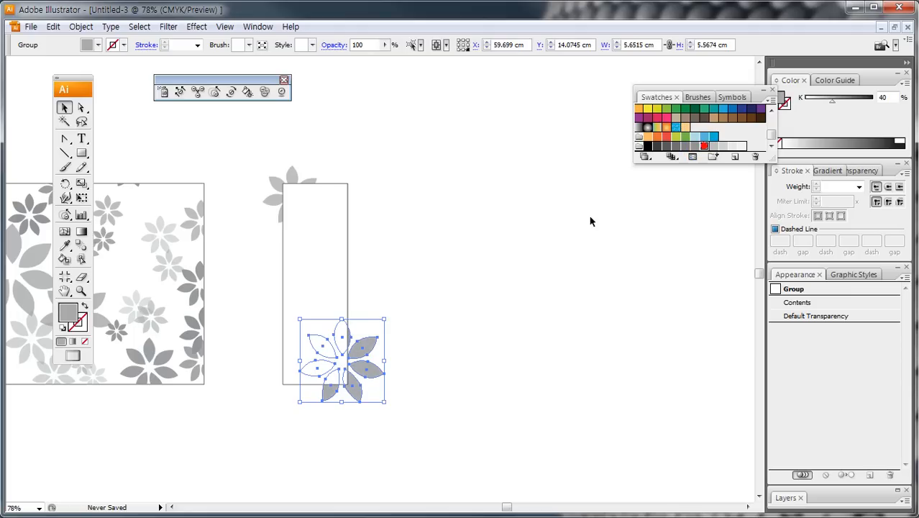
{"action": "left_click", "coordinate": [543, 238]}
{"action": "left_click", "coordinate": [292, 178]}
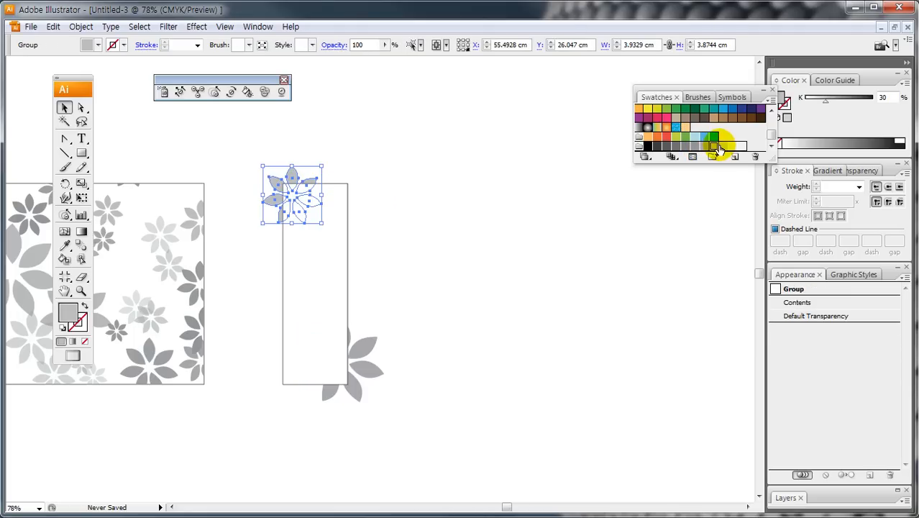
{"action": "left_click", "coordinate": [722, 146]}
{"action": "left_click", "coordinate": [507, 176]}
- Clip both grey flowers to the narrow rectangle with a clipping mask, and paste the rectangle behind them as an outlined panel
{"action": "left_click", "coordinate": [302, 266]}
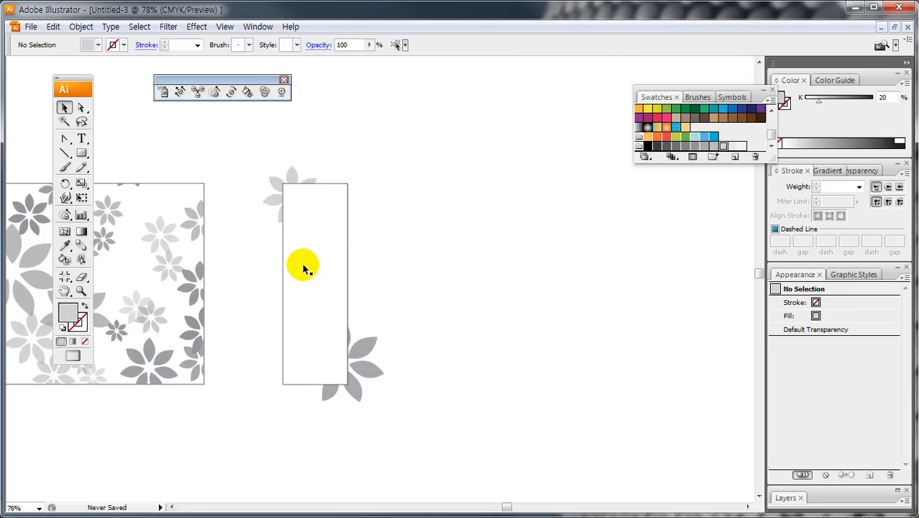
{"action": "left_click", "coordinate": [303, 268]}
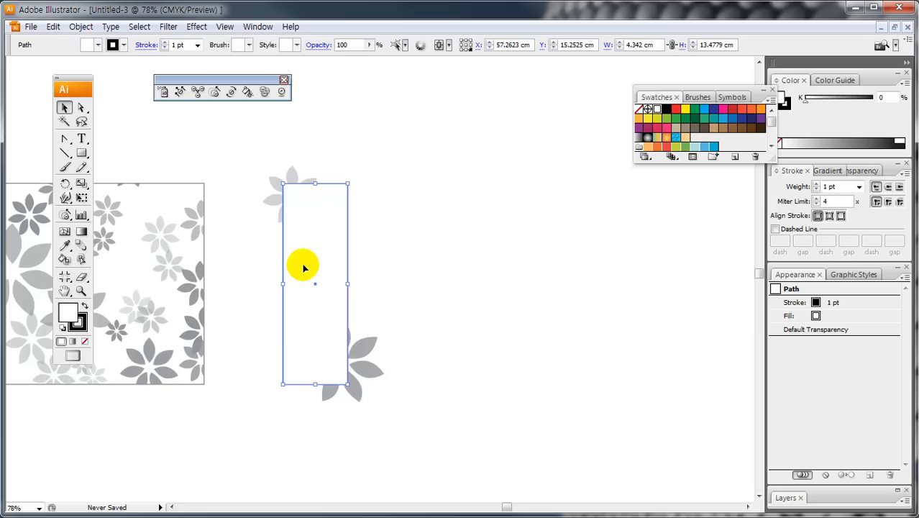
{"action": "left_click_drag", "start_coordinate": [475, 153], "coordinate": [303, 403]}
{"action": "right_click", "coordinate": [316, 270]}
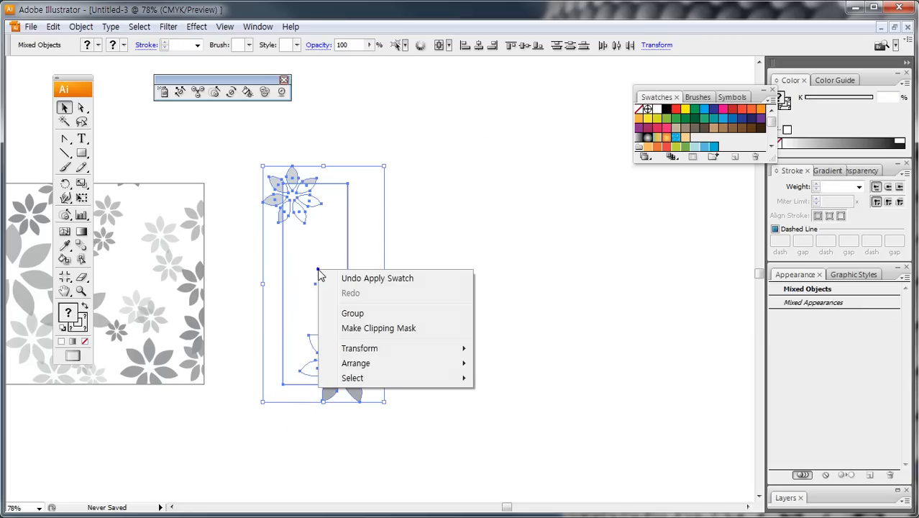
{"action": "left_click", "coordinate": [374, 329]}
{"action": "left_click", "coordinate": [451, 302]}
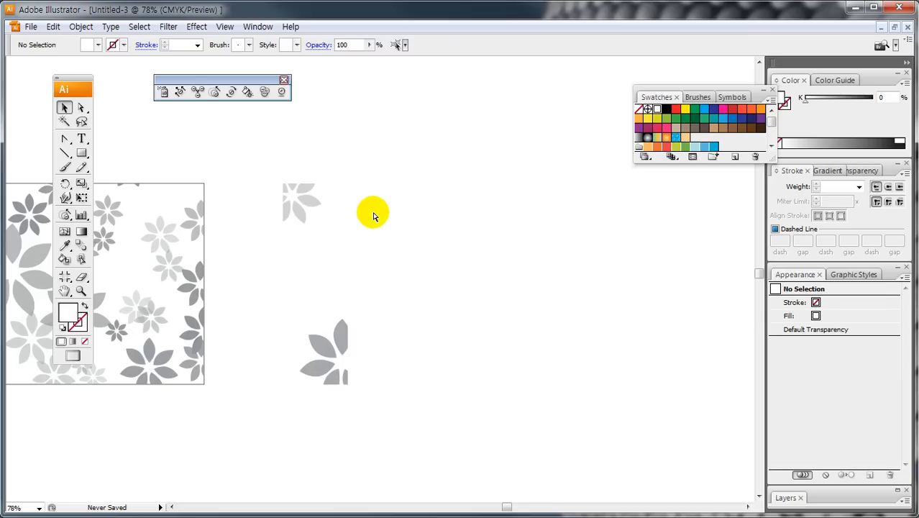
{"action": "key", "text": "ctrl+b"}
{"action": "left_click", "coordinate": [409, 271]}
- Draw an open three-segment handle path about 9 by 2.4 cm with the Pen tool on the flower panel's top edge, and deselect it
{"action": "left_click_drag", "start_coordinate": [409, 303], "coordinate": [589, 291]}
{"action": "mouse_move", "coordinate": [405, 425]}
{"action": "left_mouse_down"}
{"action": "mouse_move", "coordinate": [478, 413]}
{"action": "mouse_move", "coordinate": [363, 436]}
{"action": "left_mouse_up"}
{"action": "left_click_drag", "start_coordinate": [64, 138], "coordinate": [98, 141]}
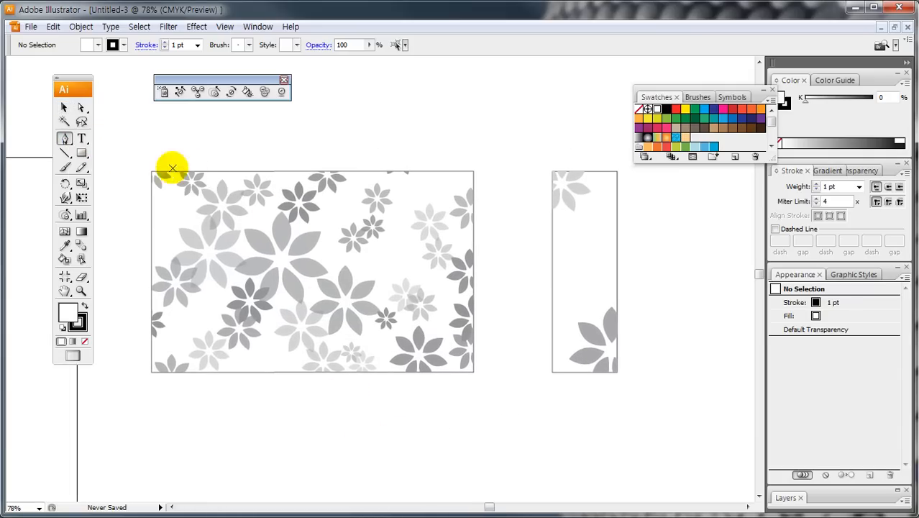
{"action": "left_click", "coordinate": [233, 171]}
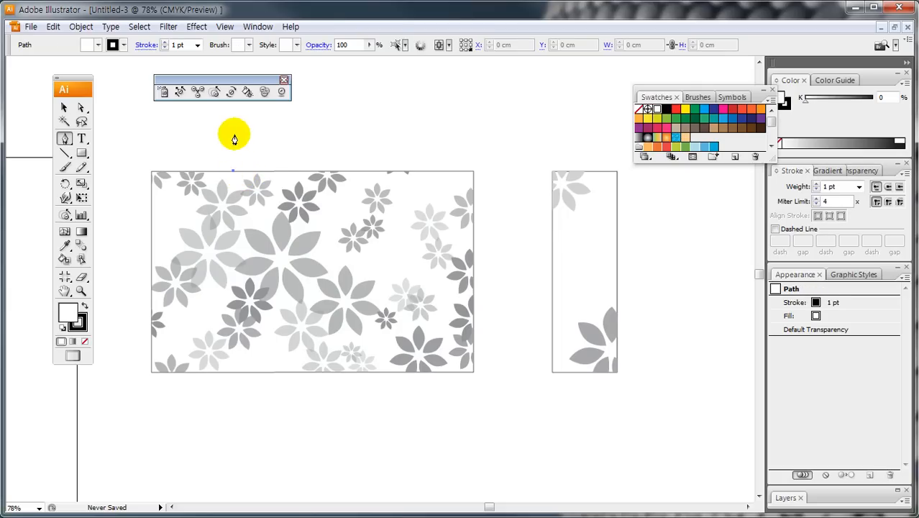
{"action": "left_click", "coordinate": [233, 135]}
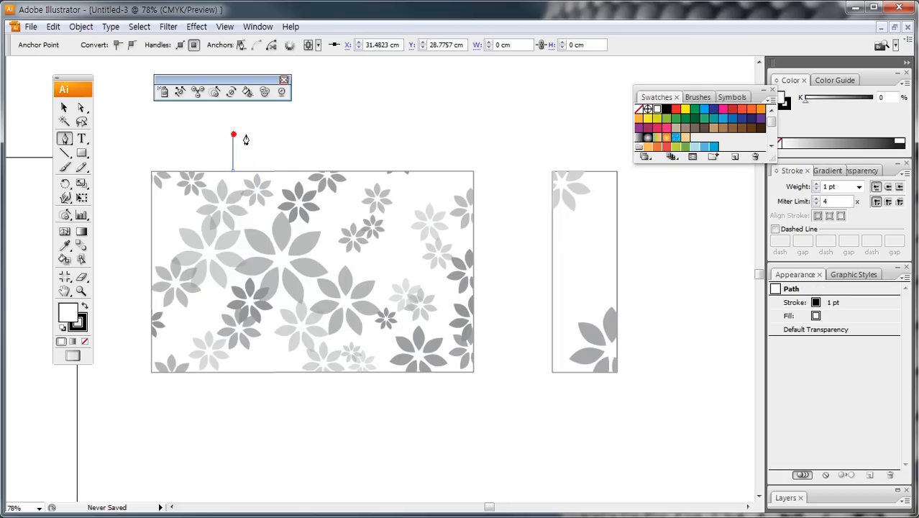
{"action": "left_click", "coordinate": [367, 135]}
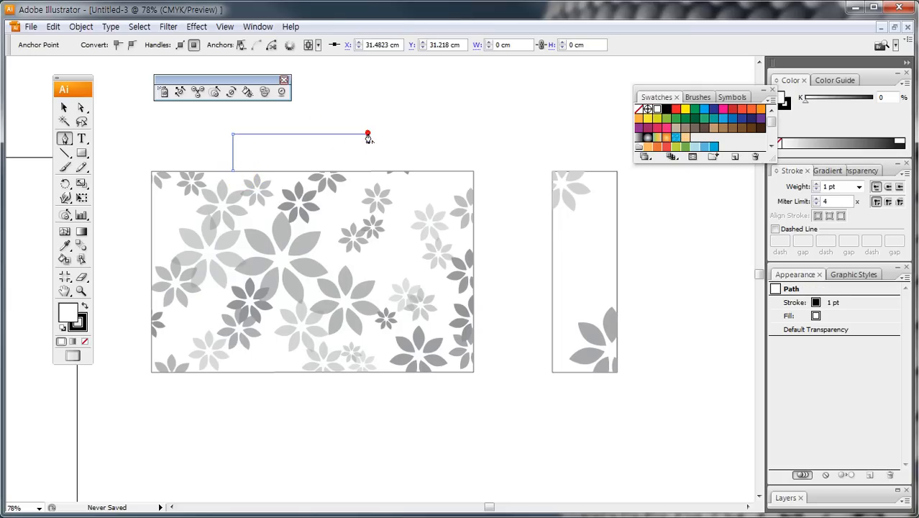
{"action": "left_click", "coordinate": [367, 172]}
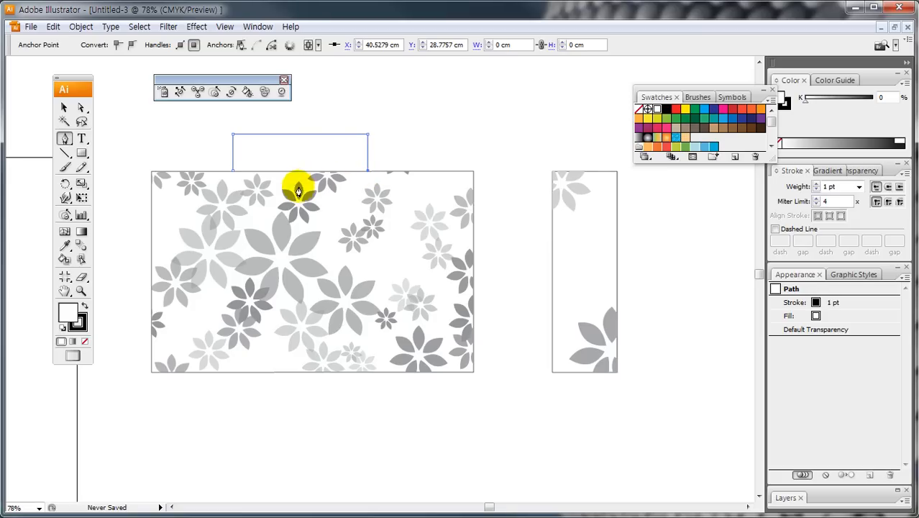
{"action": "left_click", "coordinate": [65, 109]}
{"action": "left_click", "coordinate": [146, 108]}
- Set the handle path's stroke weight to 10 pt with no fill, and deselect it
{"action": "left_click", "coordinate": [273, 134]}
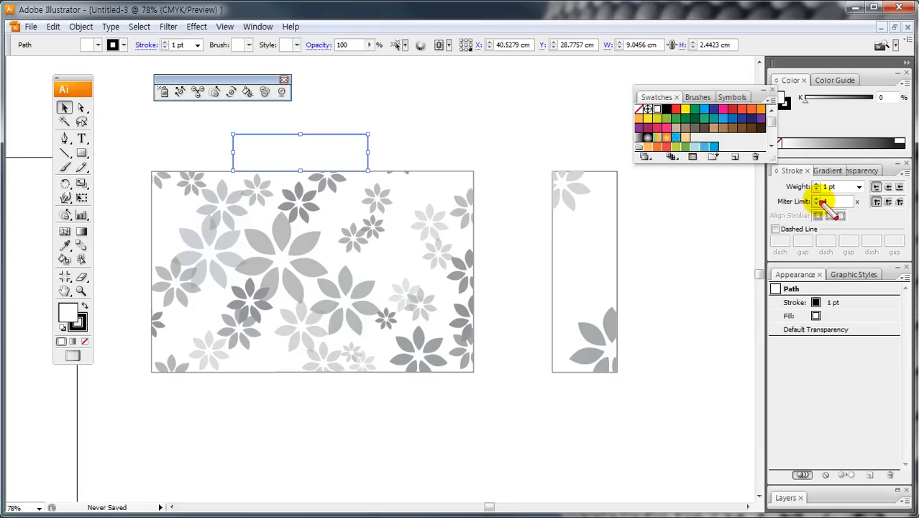
{"action": "left_click", "coordinate": [859, 187]}
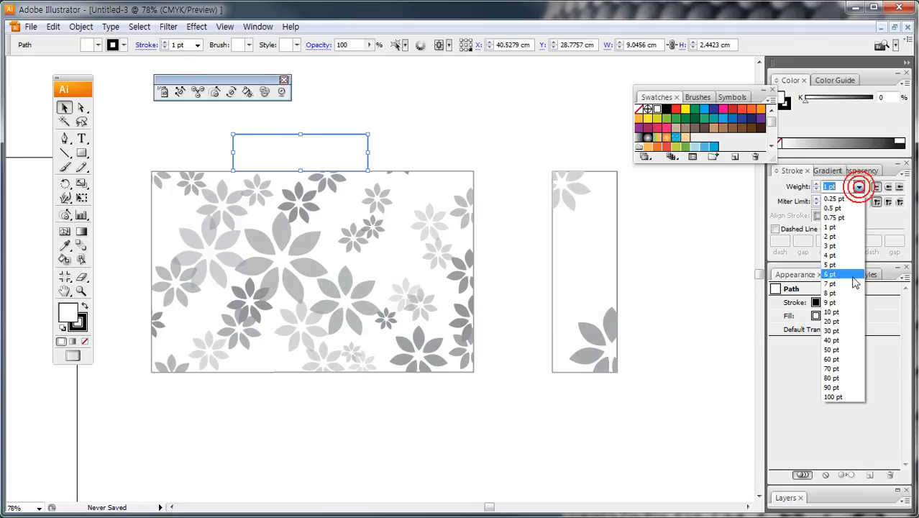
{"action": "left_click", "coordinate": [834, 312]}
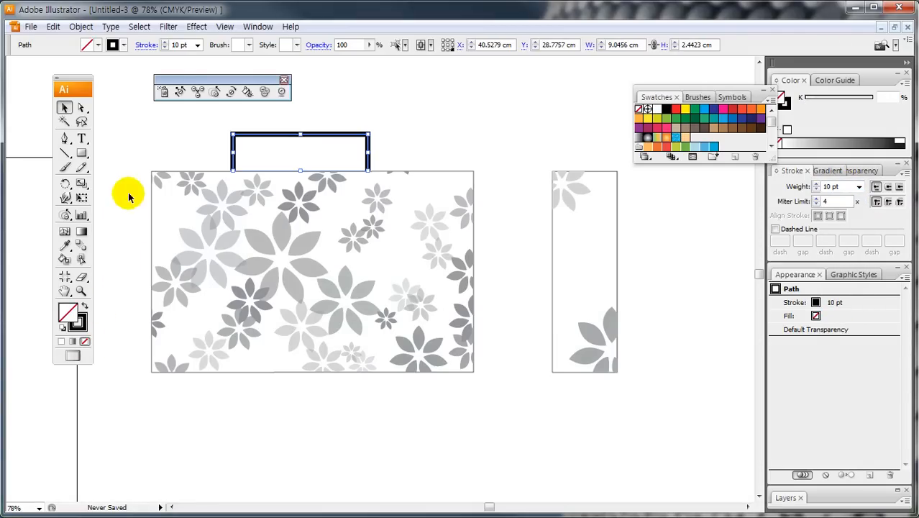
{"action": "left_click", "coordinate": [131, 149]}
{"action": "left_click", "coordinate": [306, 104]}
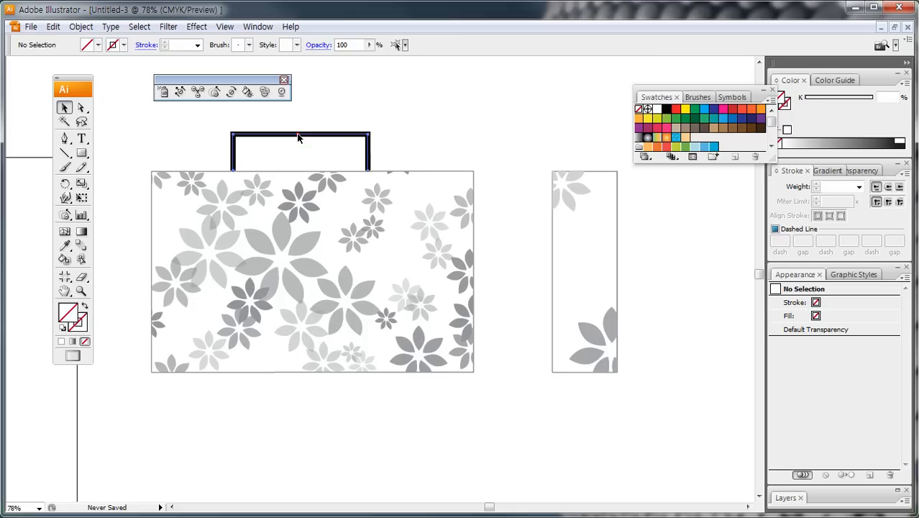
- Nudge the black handle about 0.1 cm right and down, send it to the back behind the flower panel, and deselect it
{"action": "left_click", "coordinate": [296, 134]}
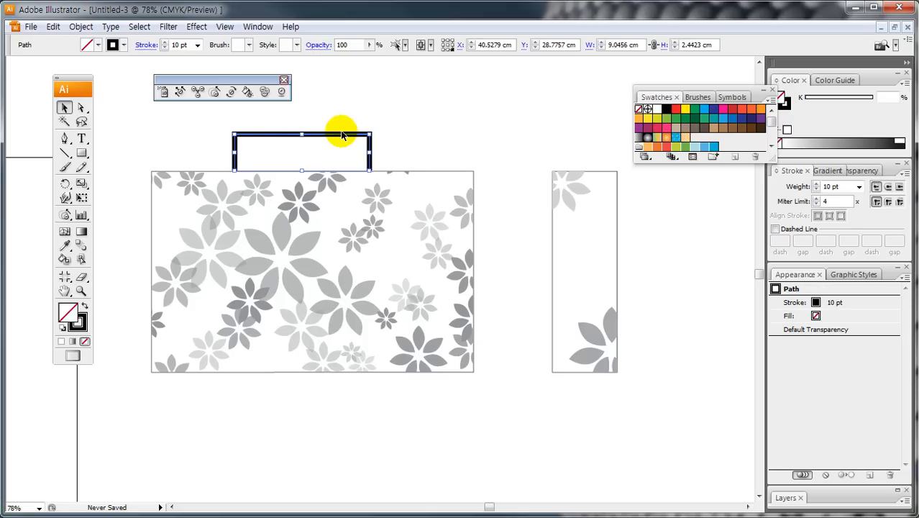
{"action": "left_click", "coordinate": [392, 134]}
{"action": "left_click", "coordinate": [370, 151]}
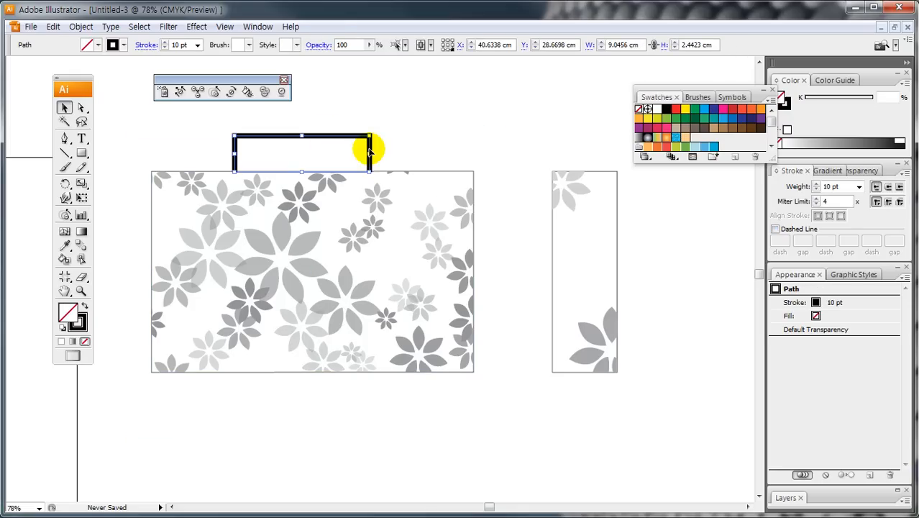
{"action": "right_click", "coordinate": [370, 150]}
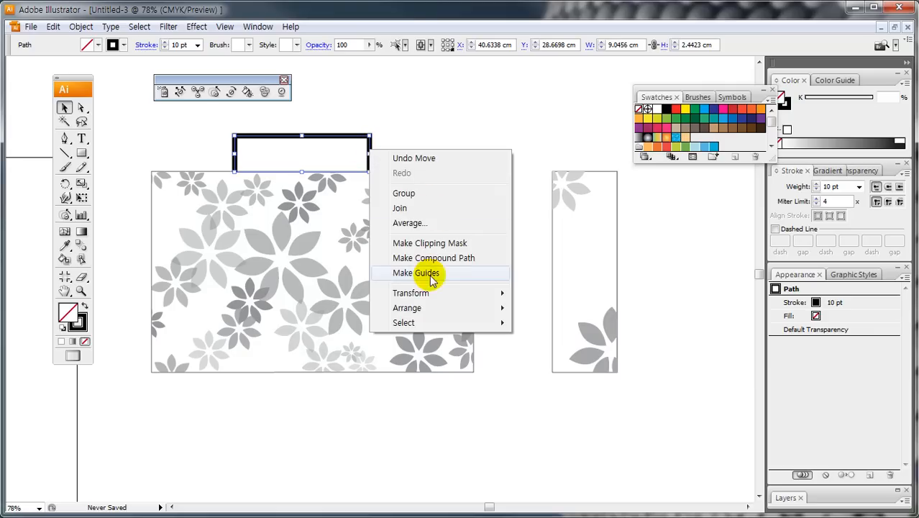
{"action": "mouse_move", "coordinate": [440, 311]}
{"action": "left_click", "coordinate": [535, 352]}
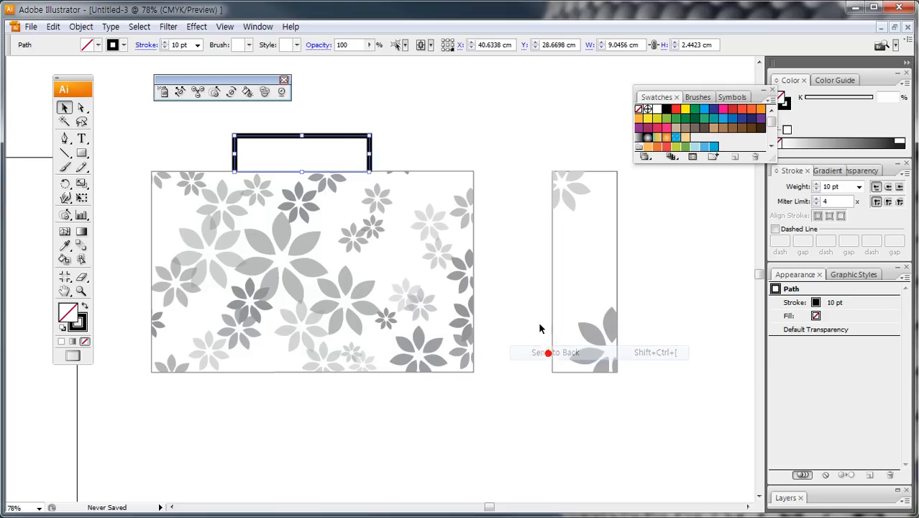
{"action": "left_click", "coordinate": [471, 119]}
{"action": "left_click", "coordinate": [466, 127]}
{"action": "left_click", "coordinate": [464, 94]}
- Move the red flower onto the left half of the front panel and scale it to about 2.5 cm wide
{"action": "key", "text": "space"}
{"action": "left_click_drag", "start_coordinate": [278, 260], "coordinate": [336, 236]}
{"action": "key", "text": "ctrl+shift+d"}
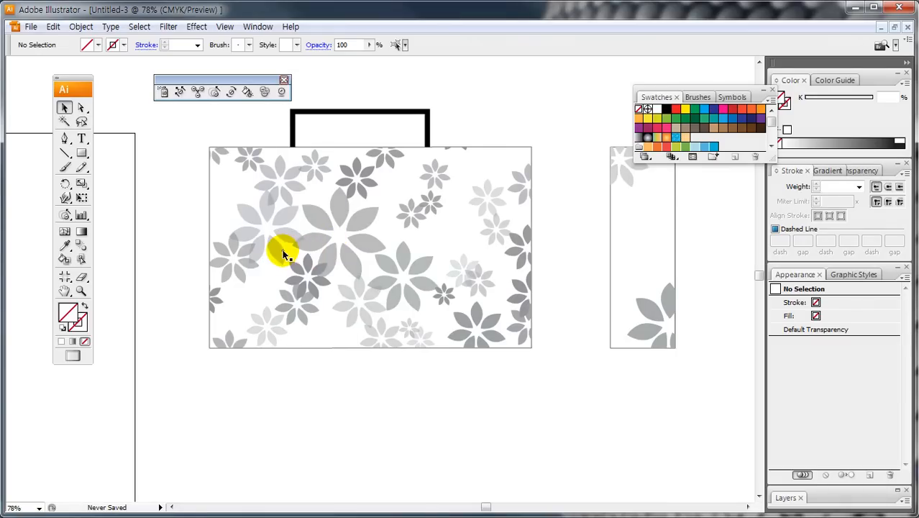
{"action": "key", "text": "space"}
{"action": "left_click_drag", "start_coordinate": [164, 328], "coordinate": [290, 285]}
{"action": "left_click_drag", "start_coordinate": [177, 206], "coordinate": [267, 417]}
{"action": "key", "text": "space"}
{"action": "left_click_drag", "start_coordinate": [209, 431], "coordinate": [265, 307]}
- Bring the red flower to the front of the flower pattern and deselect it
{"action": "right_click", "coordinate": [265, 306]}
{"action": "mouse_move", "coordinate": [338, 389]}
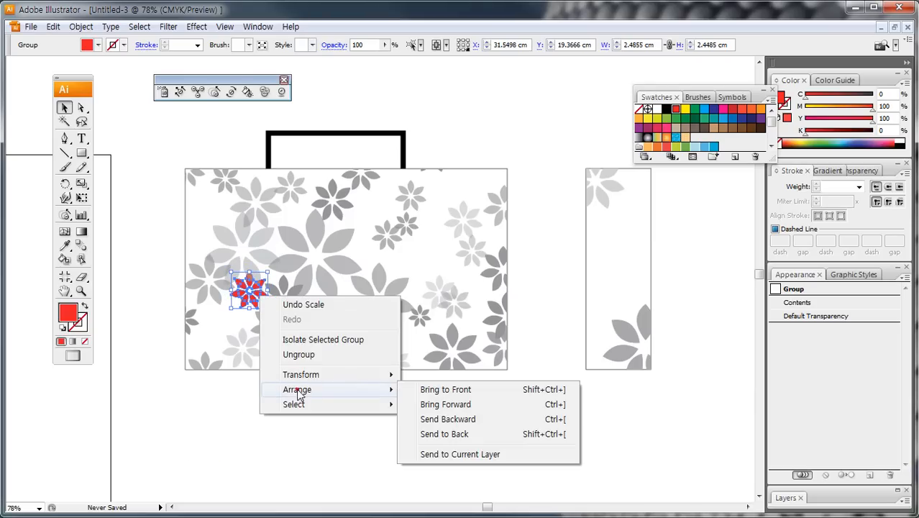
{"action": "left_click", "coordinate": [446, 390]}
{"action": "left_click", "coordinate": [339, 402]}
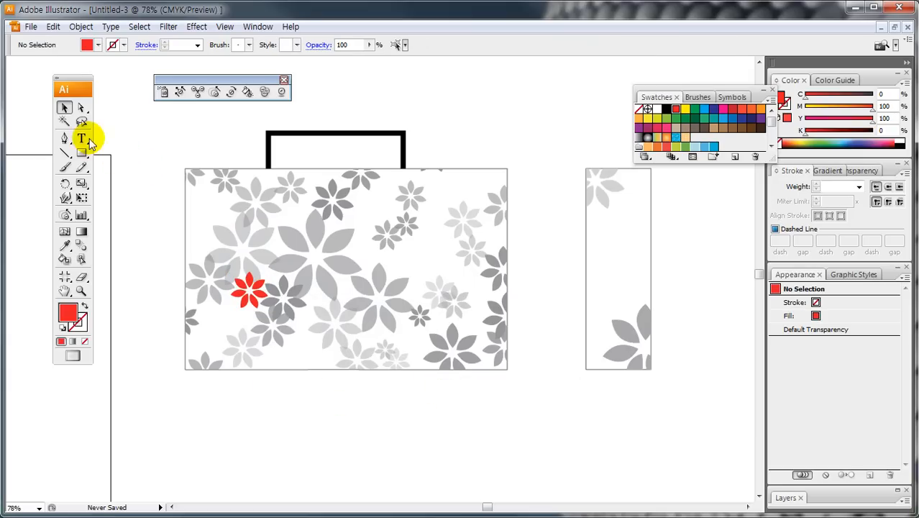
- Add the text SHINSEGAE at 36 pt on the front panel, just right of the red flower
{"action": "left_click", "coordinate": [81, 138]}
{"action": "left_click", "coordinate": [276, 296]}
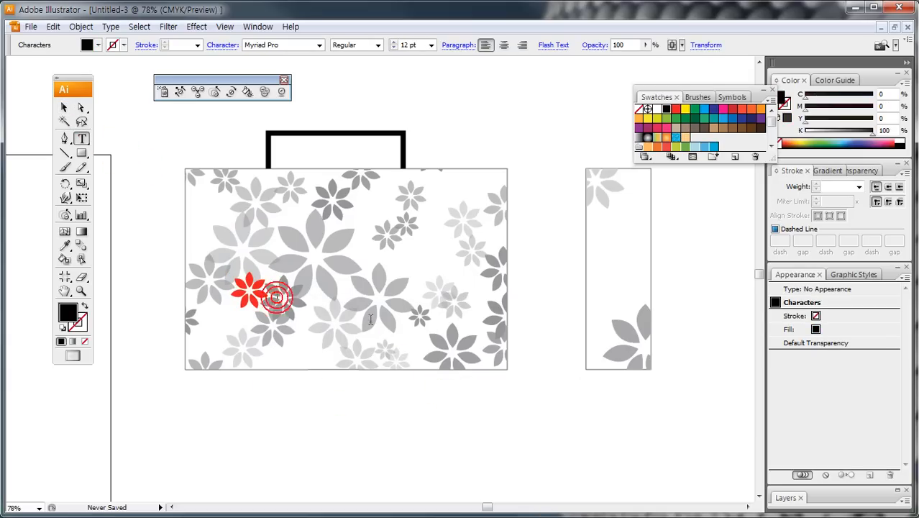
{"action": "left_click", "coordinate": [431, 44]}
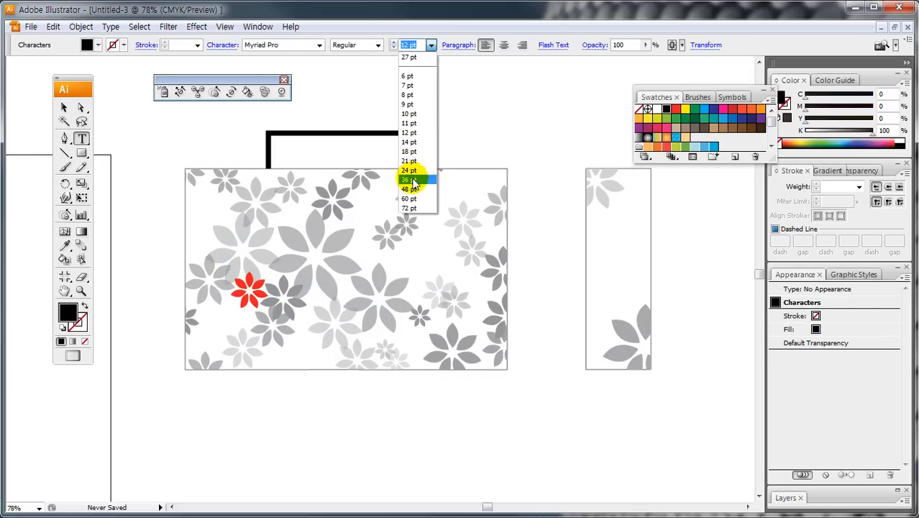
{"action": "left_click", "coordinate": [414, 180]}
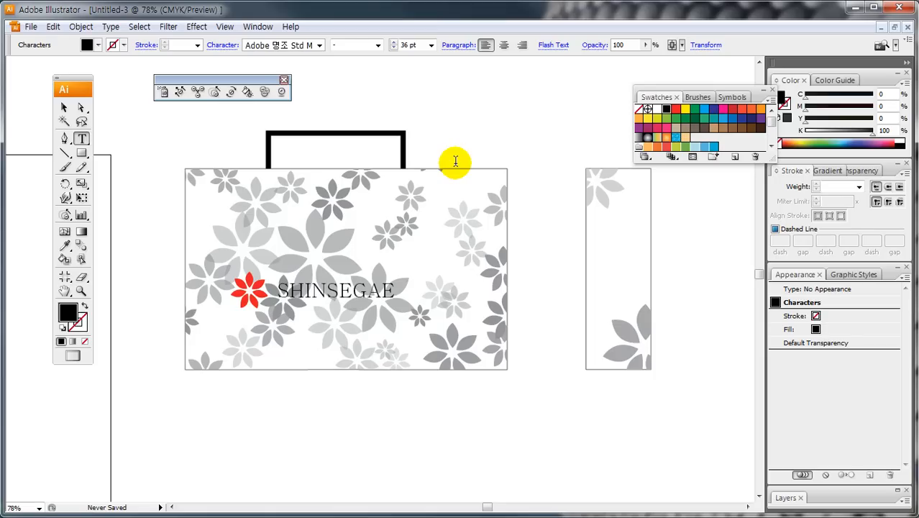
{"action": "left_click", "coordinate": [64, 108]}
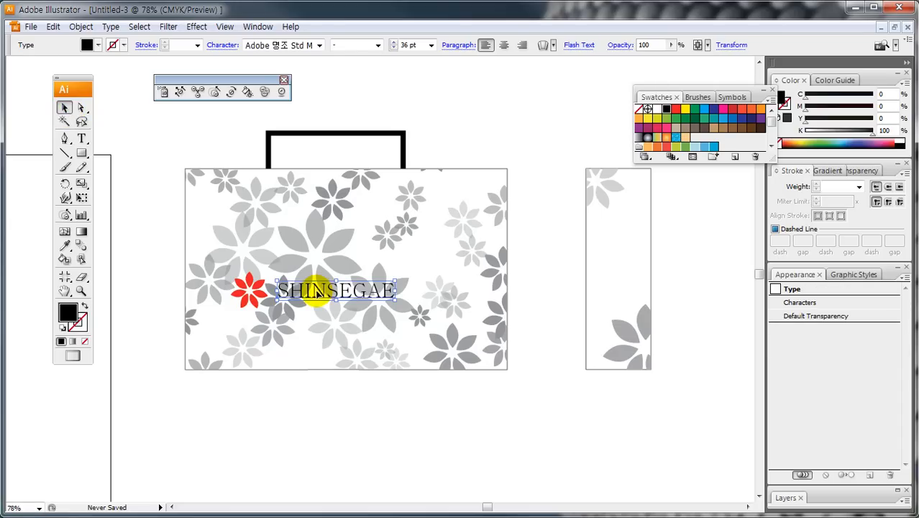
- Try to switch the SHINSEGAE text to the font 문체부 바탕체, and deselect it
{"action": "left_click", "coordinate": [320, 45]}
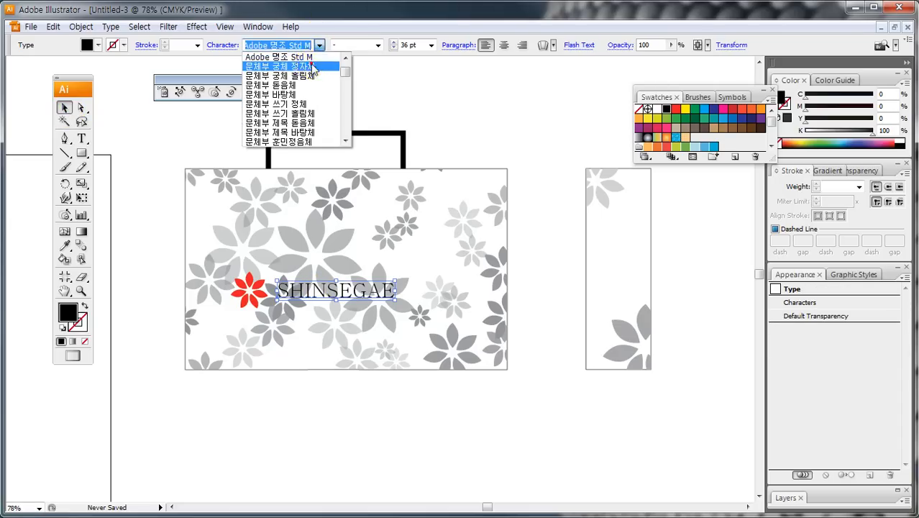
{"action": "left_click", "coordinate": [311, 56]}
{"action": "left_click", "coordinate": [305, 45]}
{"action": "left_click", "coordinate": [307, 43]}
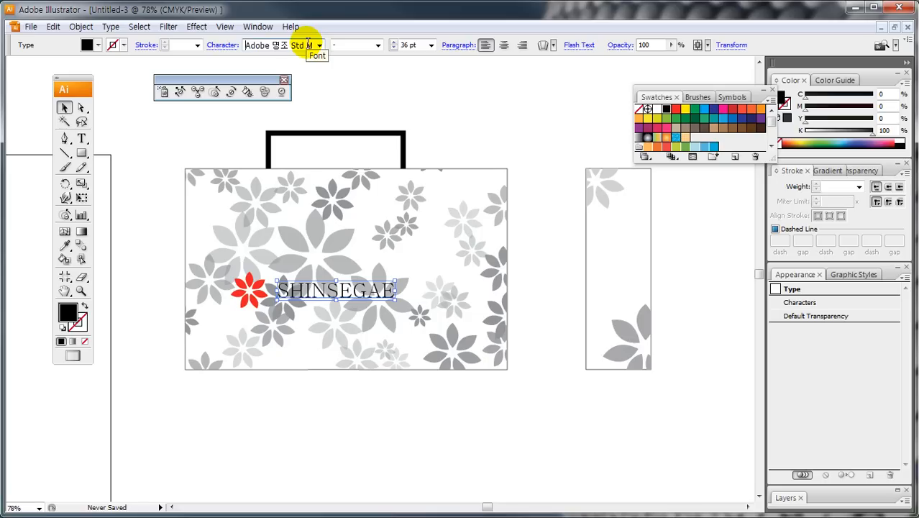
{"action": "left_click", "coordinate": [321, 47]}
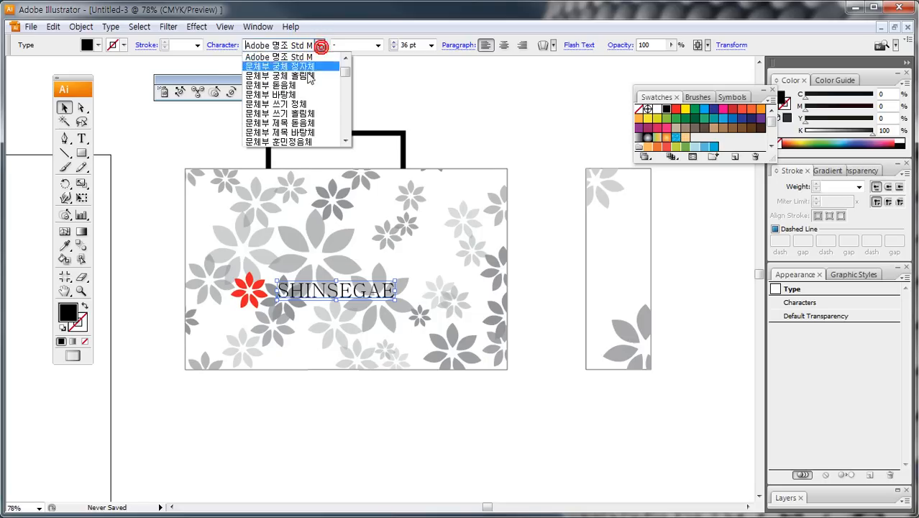
{"action": "left_click", "coordinate": [293, 92]}
{"action": "left_click", "coordinate": [137, 148]}
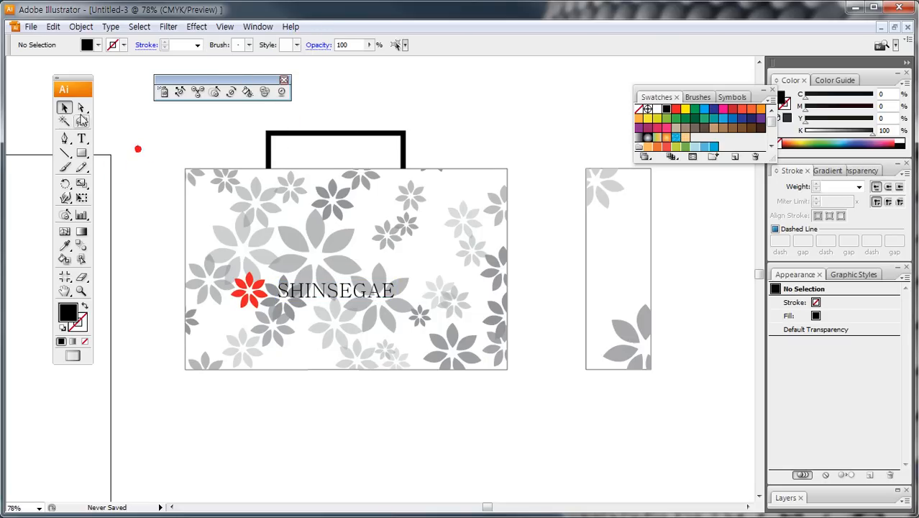
- Try the fonts 휴먼둥근헤드라인, 휴먼매직체 and Algerian on the SHINSEGAE text
{"action": "left_click", "coordinate": [286, 289]}
{"action": "left_click", "coordinate": [318, 45]}
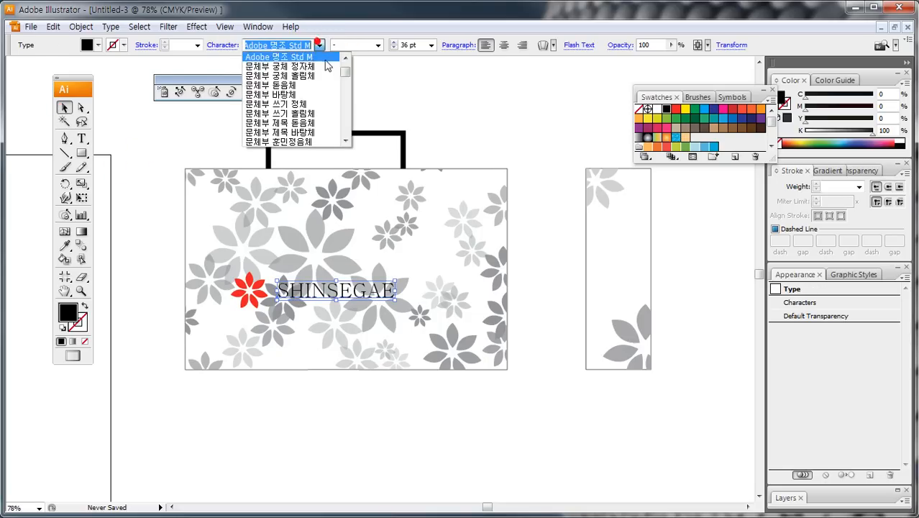
{"action": "mouse_move", "coordinate": [344, 92]}
{"action": "left_mouse_down"}
{"action": "mouse_move", "coordinate": [345, 68]}
{"action": "mouse_move", "coordinate": [344, 78]}
{"action": "left_mouse_up"}
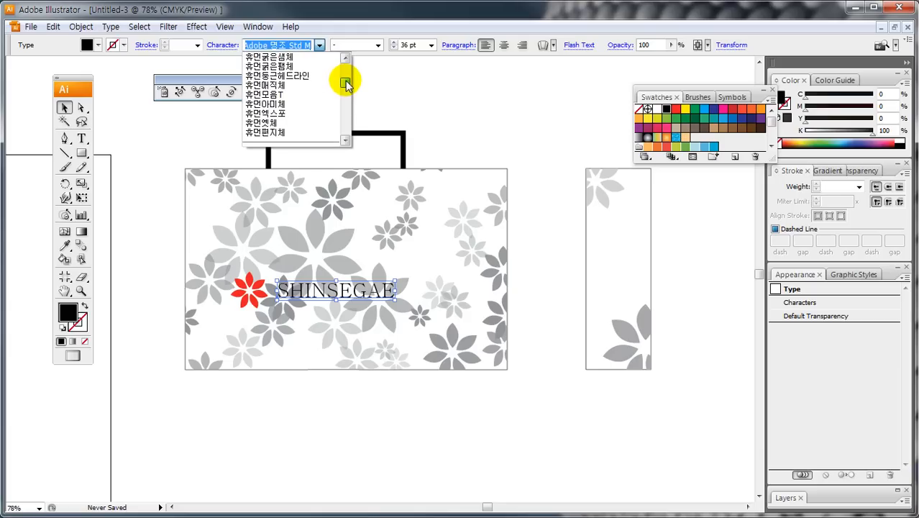
{"action": "left_click", "coordinate": [311, 79]}
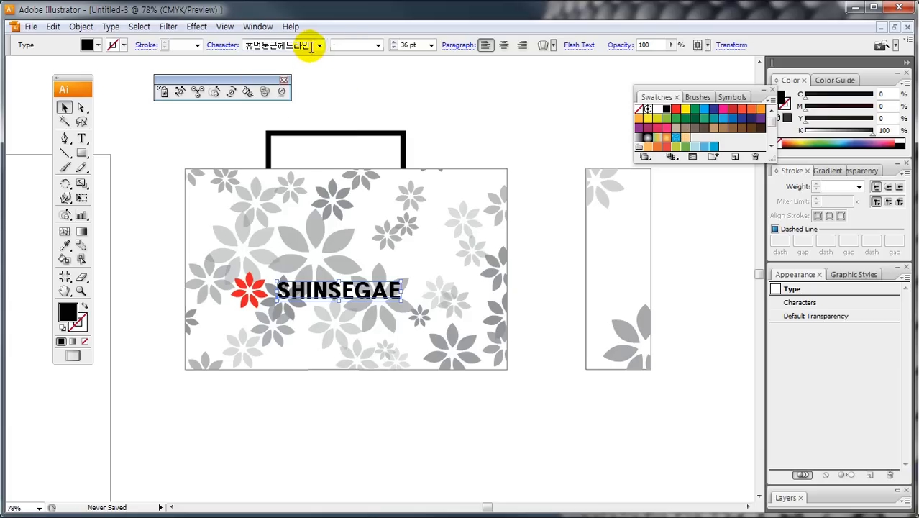
{"action": "left_click", "coordinate": [319, 45]}
{"action": "left_click", "coordinate": [310, 65]}
{"action": "left_click", "coordinate": [319, 46]}
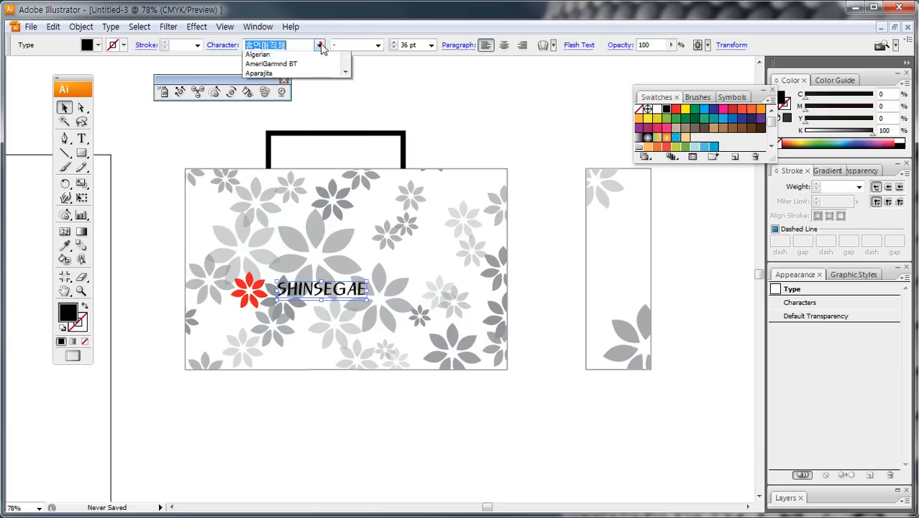
{"action": "left_click", "coordinate": [295, 124]}
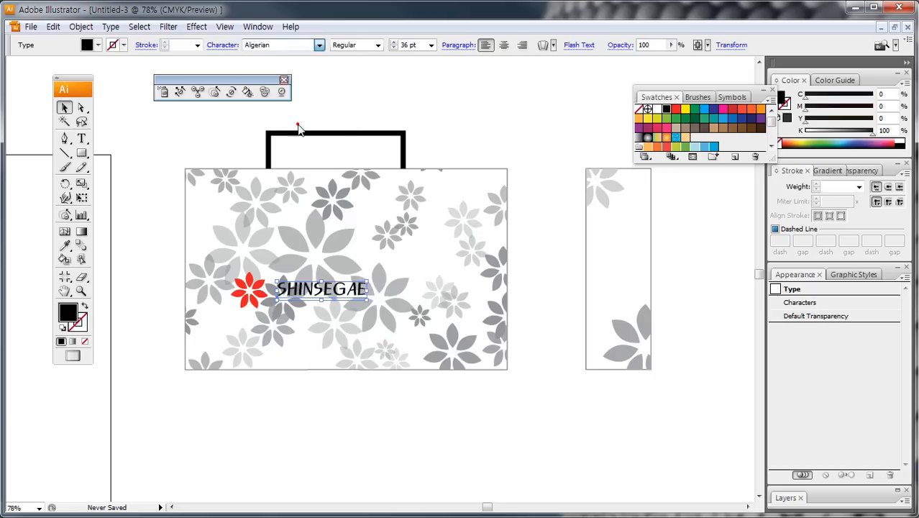
- Preview successive fonts on the SHINSEGAE text and set it to Calibri Regular
{"action": "left_click", "coordinate": [284, 45]}
{"action": "key", "text": "Down"}
{"action": "key", "text": "Down"}
{"action": "key", "text": "Down"}
{"action": "key", "text": "Down"}
{"action": "key", "text": "Down"}
{"action": "key", "text": "Down"}
{"action": "key", "text": "Down"}
{"action": "key", "text": "Down"}
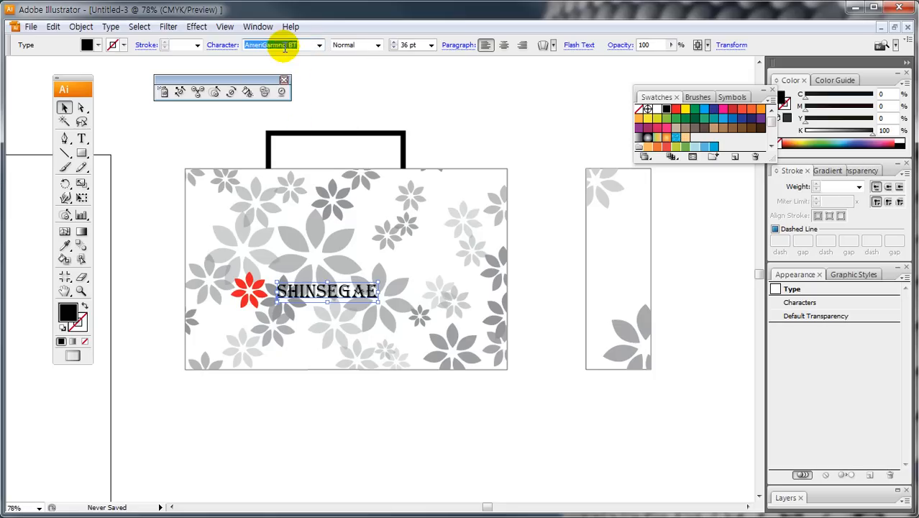
{"action": "key", "text": "Down"}
{"action": "key", "text": "Down"}
{"action": "key", "text": "Down"}
{"action": "key", "text": "Down"}
{"action": "key", "text": "Down"}
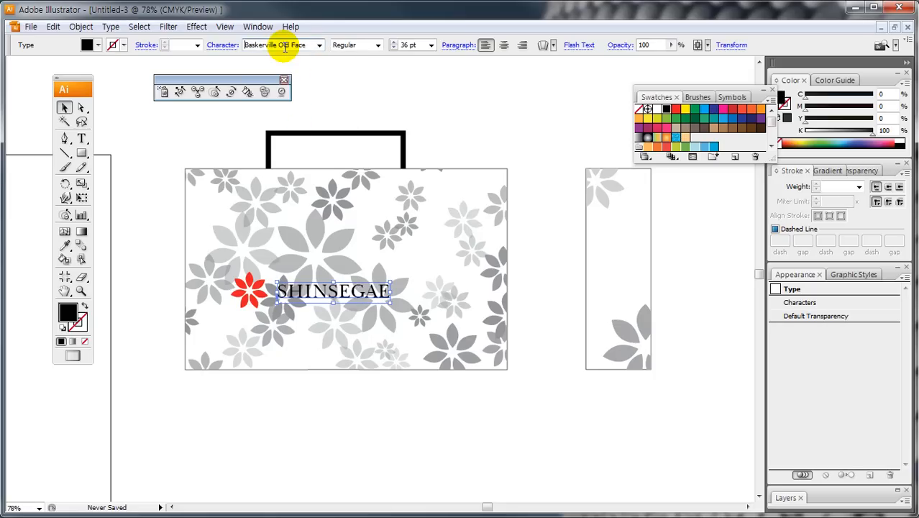
{"action": "key", "text": "Down"}
{"action": "key", "text": "Down"}
{"action": "key", "text": "Down"}
{"action": "key", "text": "Down"}
{"action": "key", "text": "Down"}
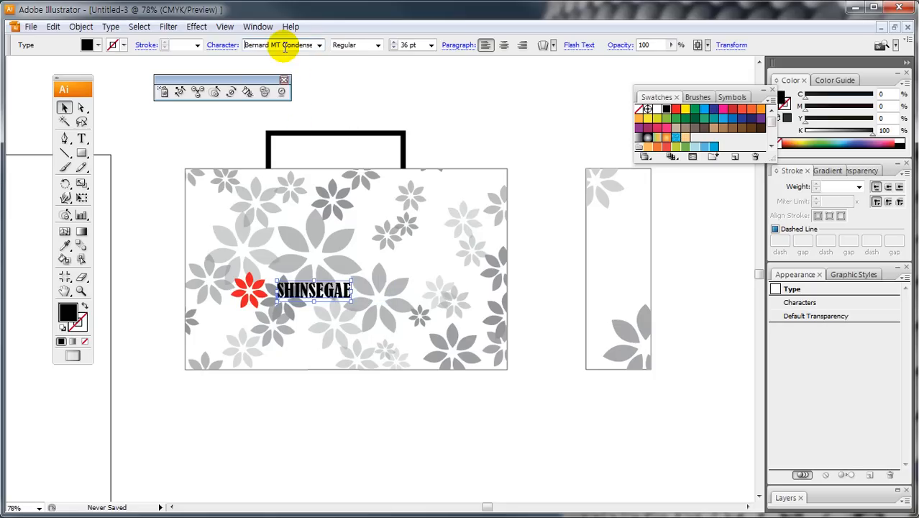
{"action": "key", "text": "Down"}
{"action": "key", "text": "Down"}
{"action": "key", "text": "Down"}
{"action": "key", "text": "Down"}
{"action": "key", "text": "Down"}
{"action": "key", "text": "Down"}
{"action": "key", "text": "Down"}
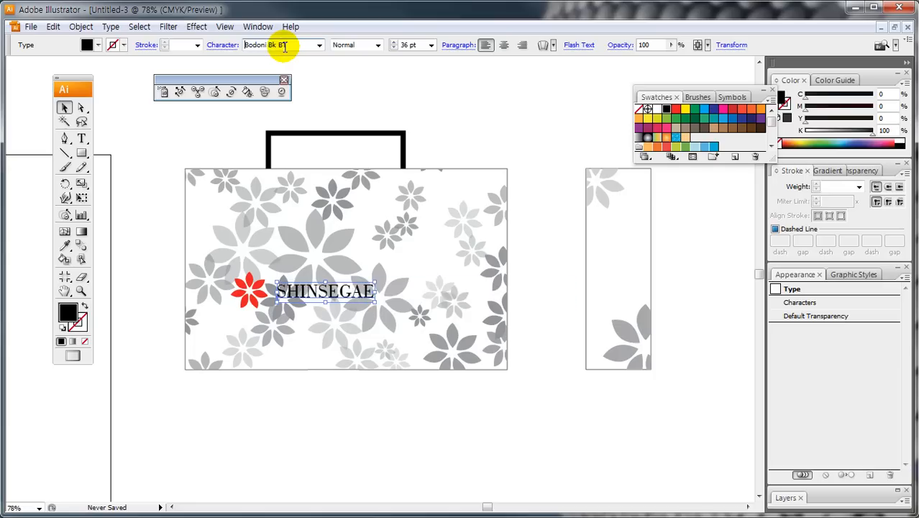
{"action": "key", "text": "Down"}
{"action": "key", "text": "Down"}
{"action": "key", "text": "Down"}
{"action": "key", "text": "Down"}
{"action": "key", "text": "Down"}
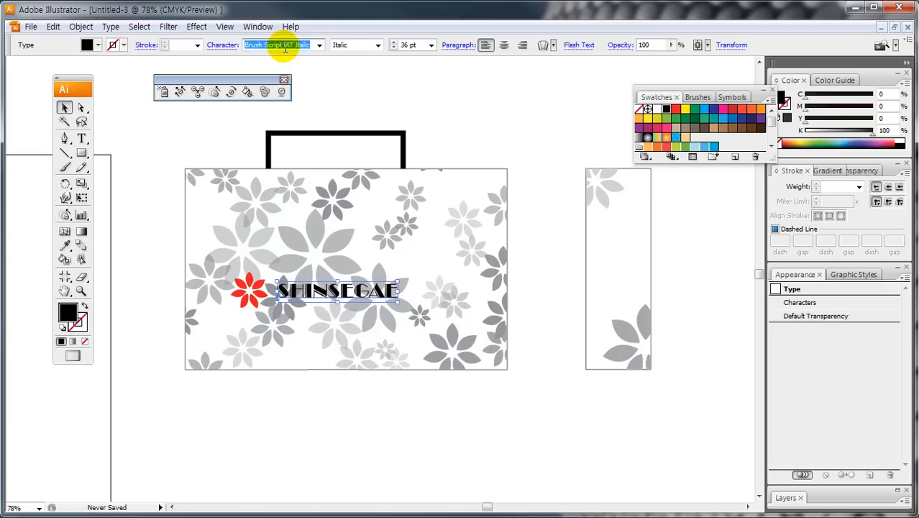
{"action": "key", "text": "Up"}
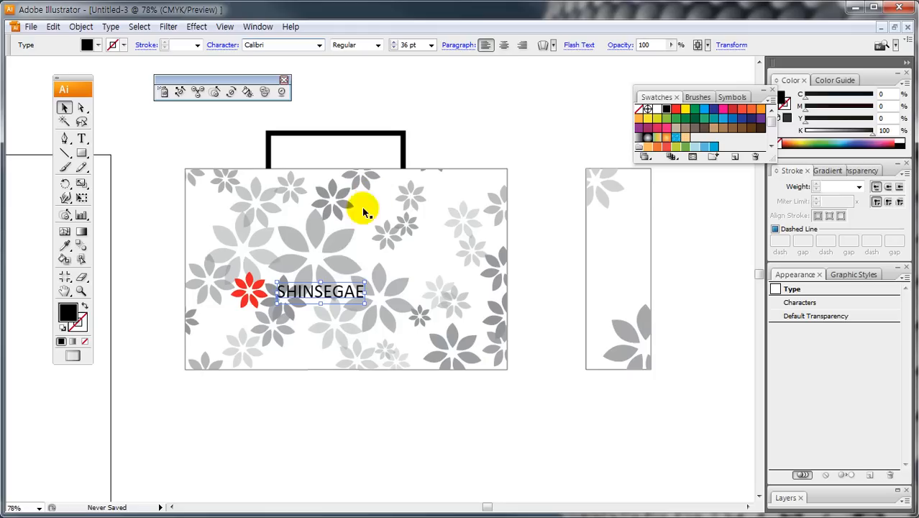
- Scale the SHINSEGAE text up to about 48.5 pt, place it right beside the red flower, and deselect it
{"action": "left_click_drag", "start_coordinate": [365, 302], "coordinate": [395, 325]}
{"action": "left_click_drag", "start_coordinate": [304, 299], "coordinate": [297, 289]}
{"action": "left_click", "coordinate": [151, 234]}
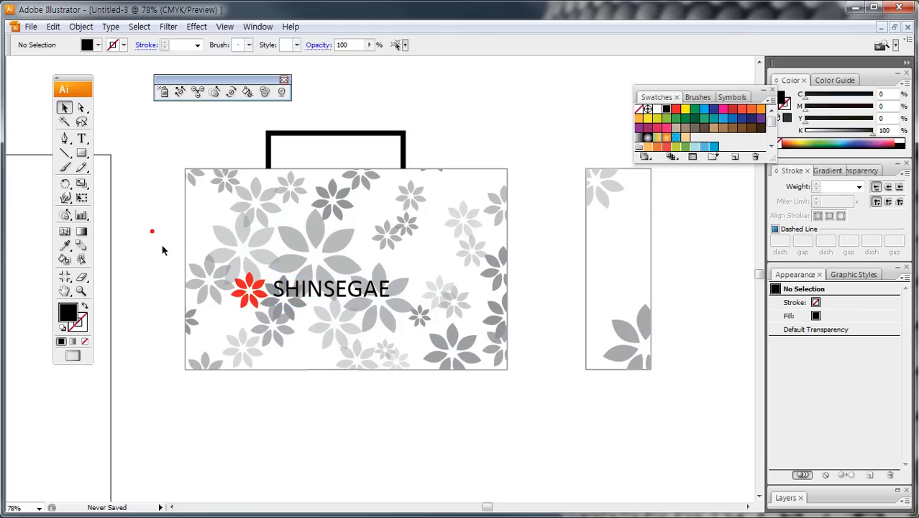
- Align the vertical centers of the red flower and SHINSEGAE text, and move both right to the middle of the front panel
{"action": "left_click", "coordinate": [245, 287]}
{"action": "left_click", "coordinate": [302, 291], "text": "shift"}
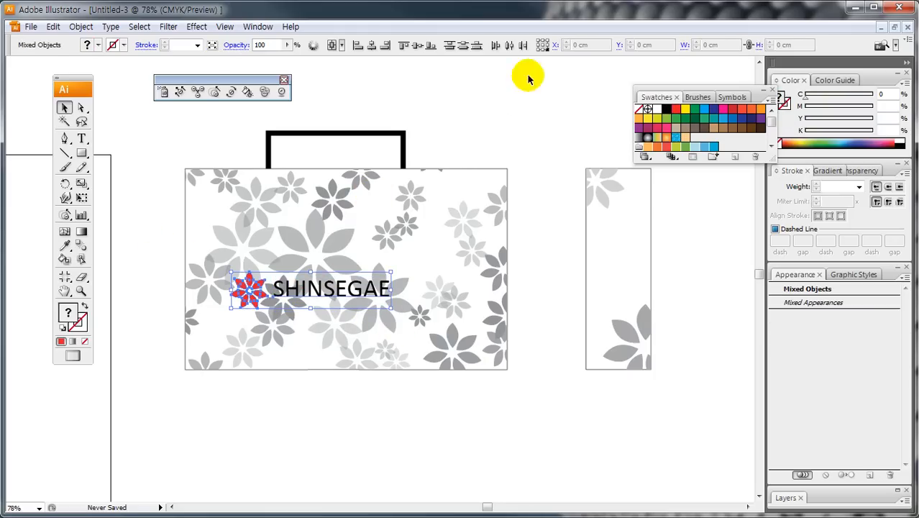
{"action": "left_click", "coordinate": [417, 45]}
{"action": "left_click_drag", "start_coordinate": [273, 287], "coordinate": [309, 289]}
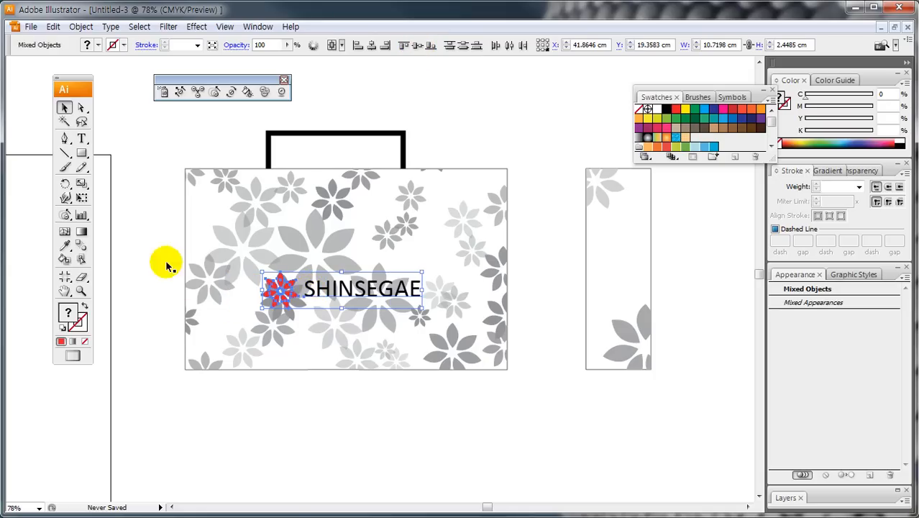
{"action": "left_click", "coordinate": [140, 237]}
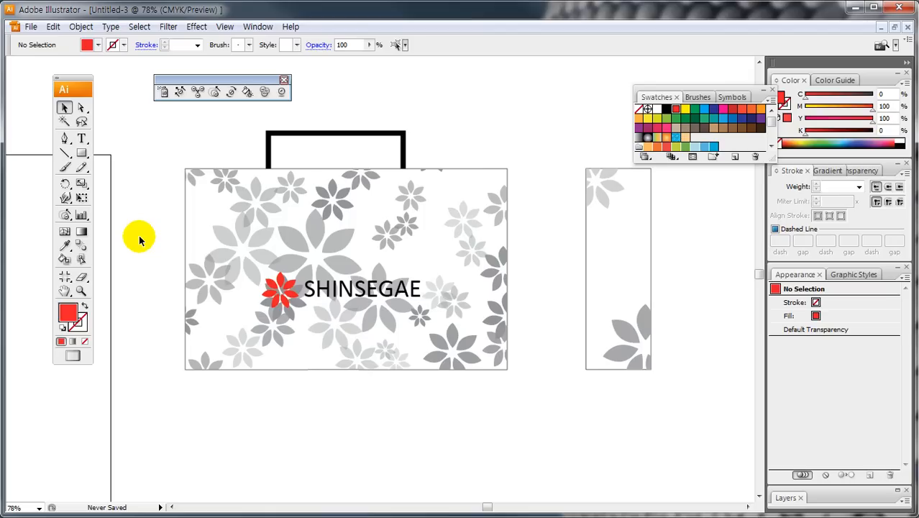
- Shift the SHINSEGAE text slightly down and left to line up with the red flower, and deselect it
{"action": "left_click", "coordinate": [352, 284]}
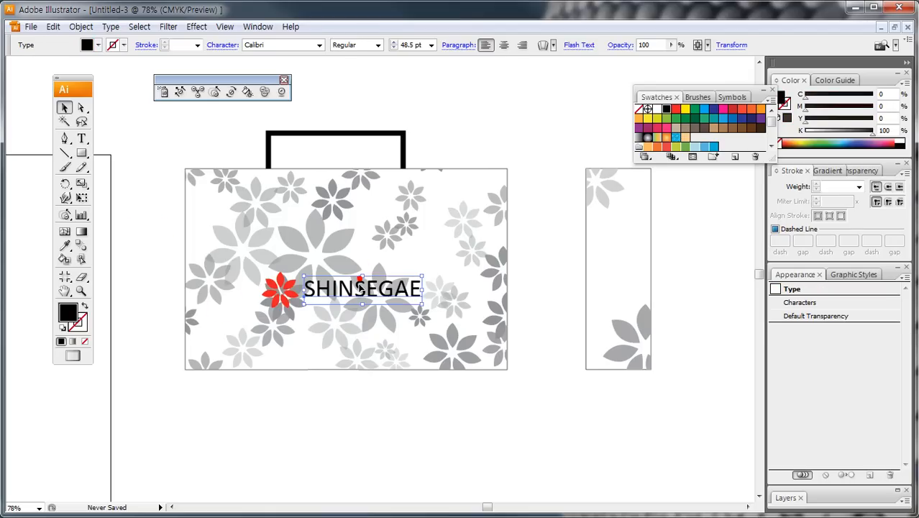
{"action": "left_click_drag", "start_coordinate": [360, 288], "coordinate": [359, 290]}
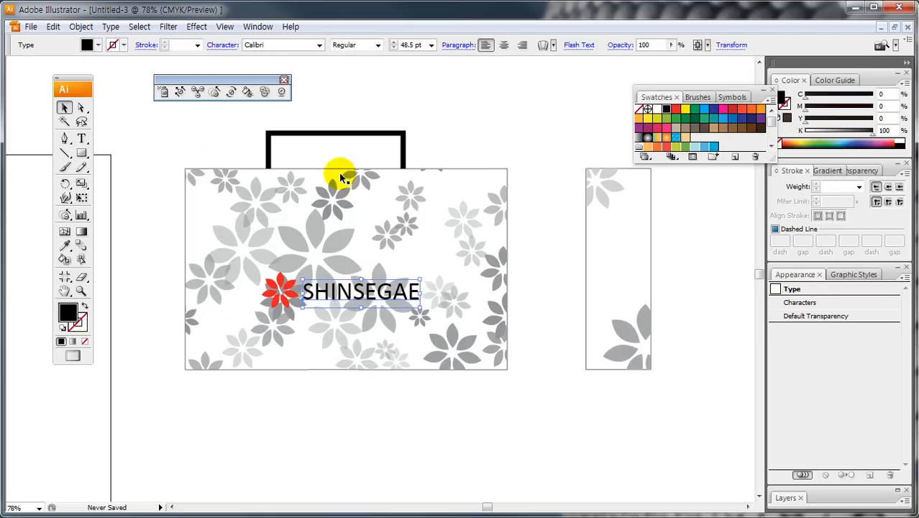
{"action": "left_click", "coordinate": [160, 152]}
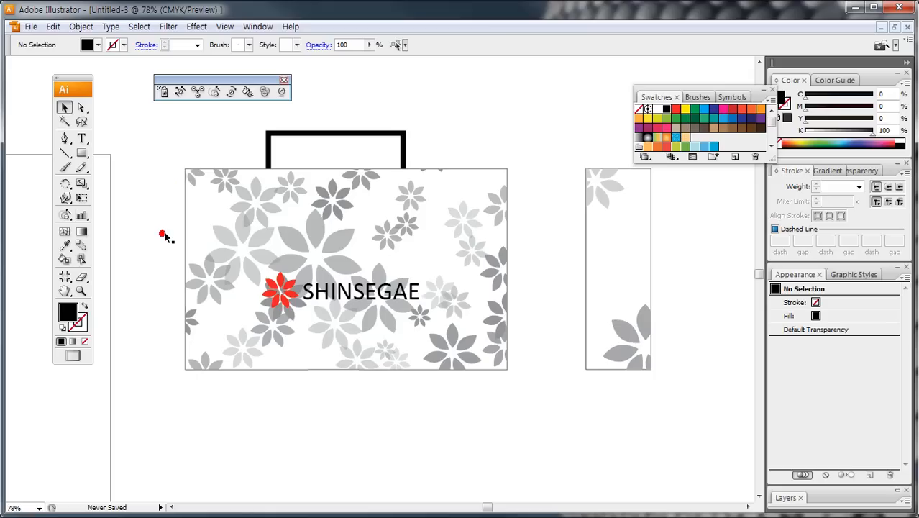
{"action": "left_click_drag", "start_coordinate": [158, 116], "coordinate": [694, 408]}
{"action": "left_click", "coordinate": [694, 409]}
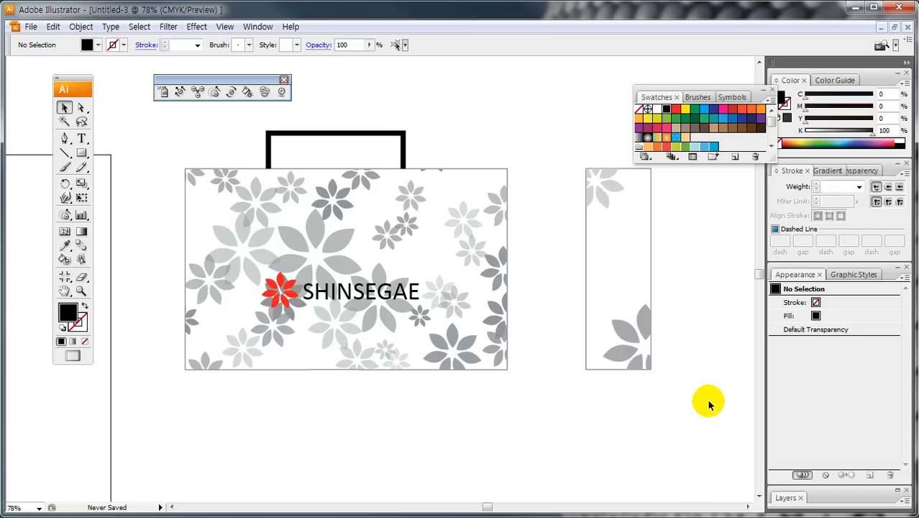
{"action": "left_click_drag", "start_coordinate": [142, 123], "coordinate": [707, 408]}
{"action": "left_click", "coordinate": [707, 408]}
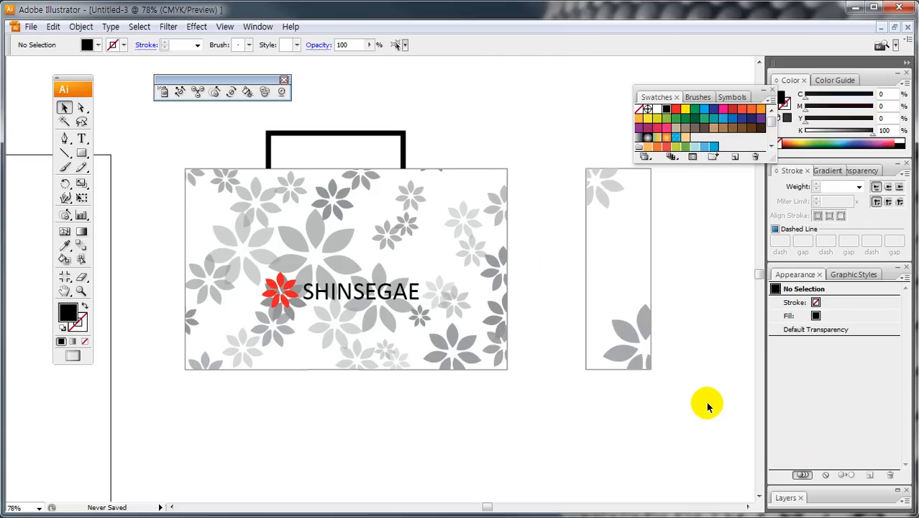